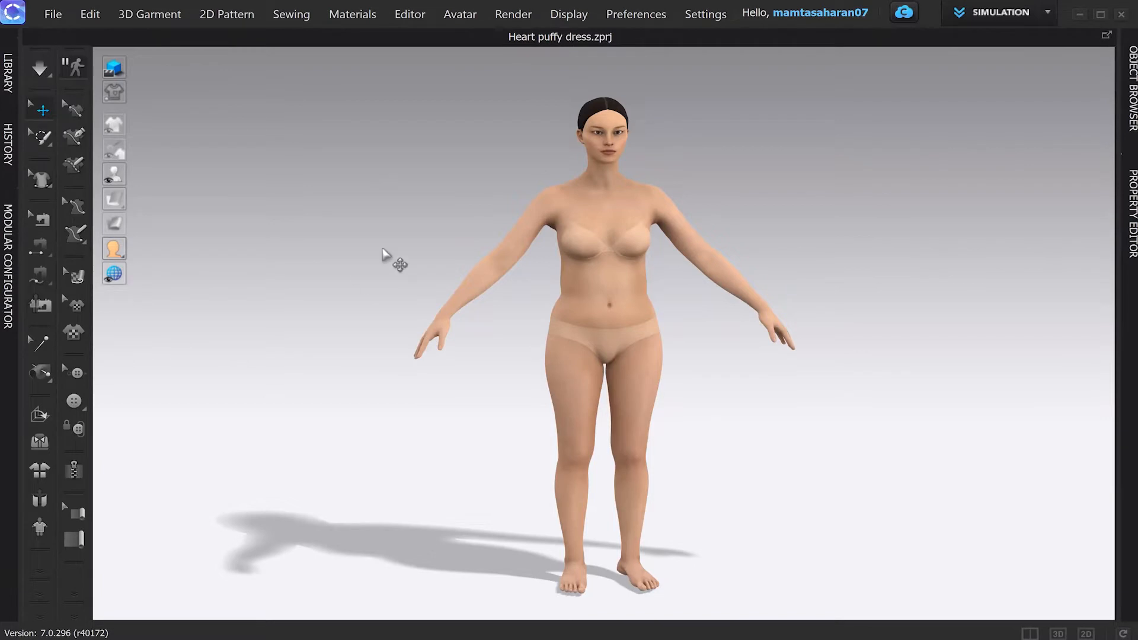
# Step: Choose FBX under File > Export to export the avatar
pyautogui.click(51, 18)
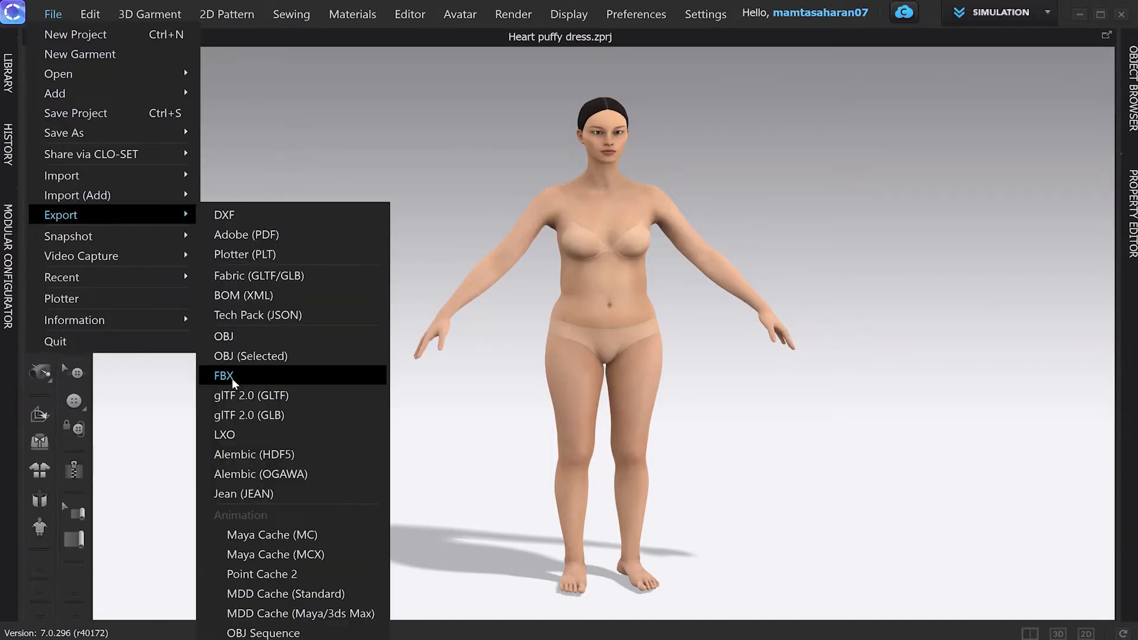
pyautogui.click(224, 376)
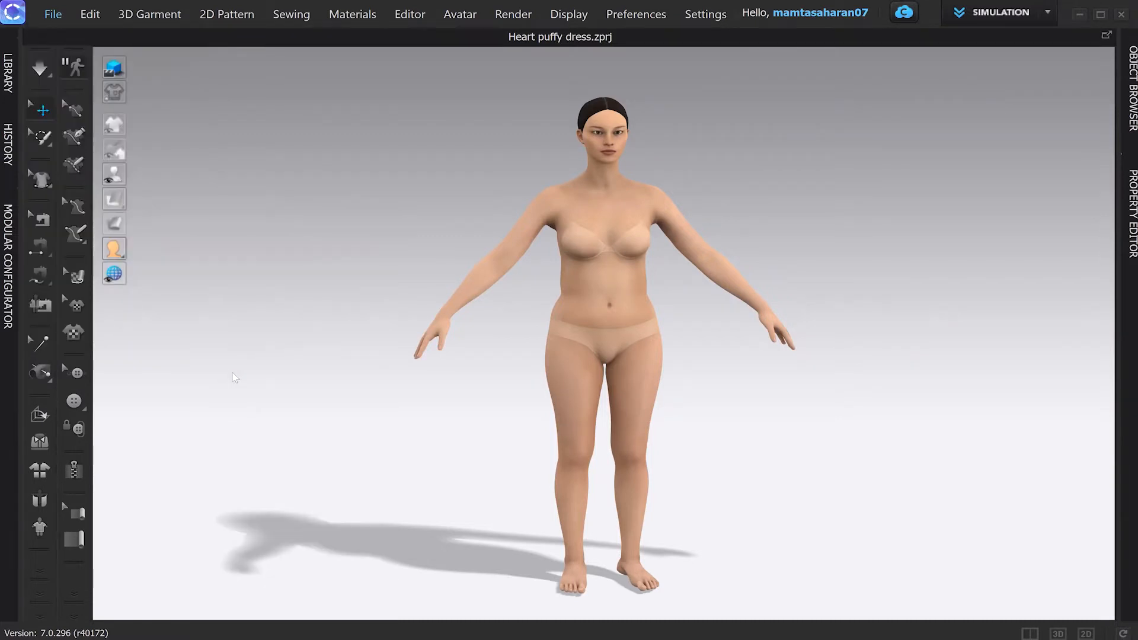
# Step: Save the FBX export as Trial_Feifei in the Desktop Animation folder
pyautogui.click(196, 259)
pyautogui.write('Tria')
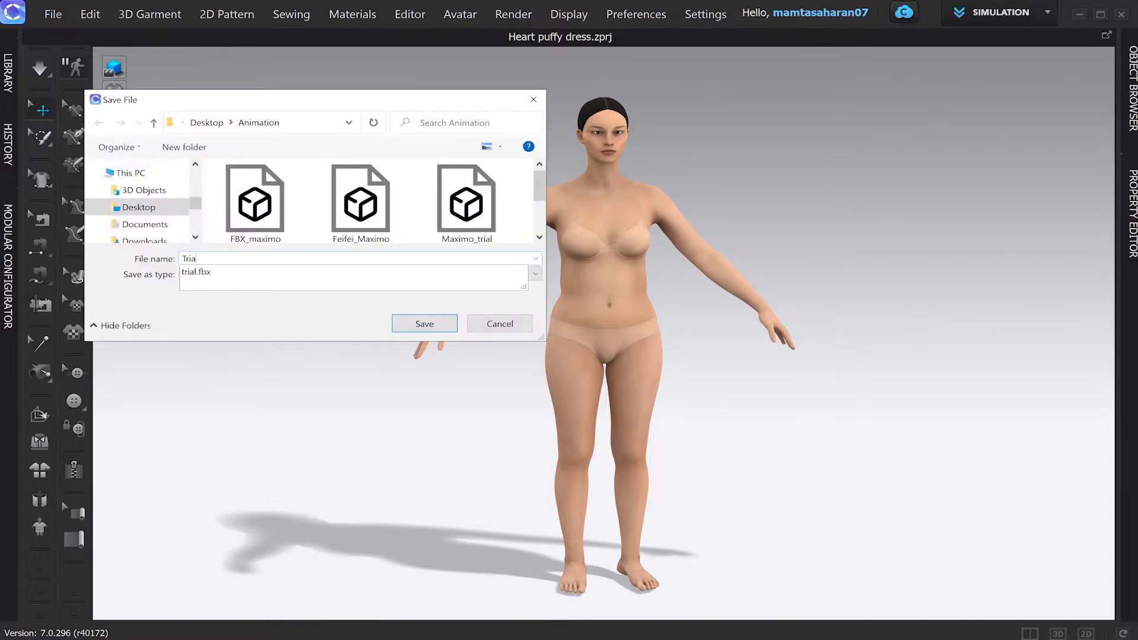
pyautogui.write('l_Feifei')
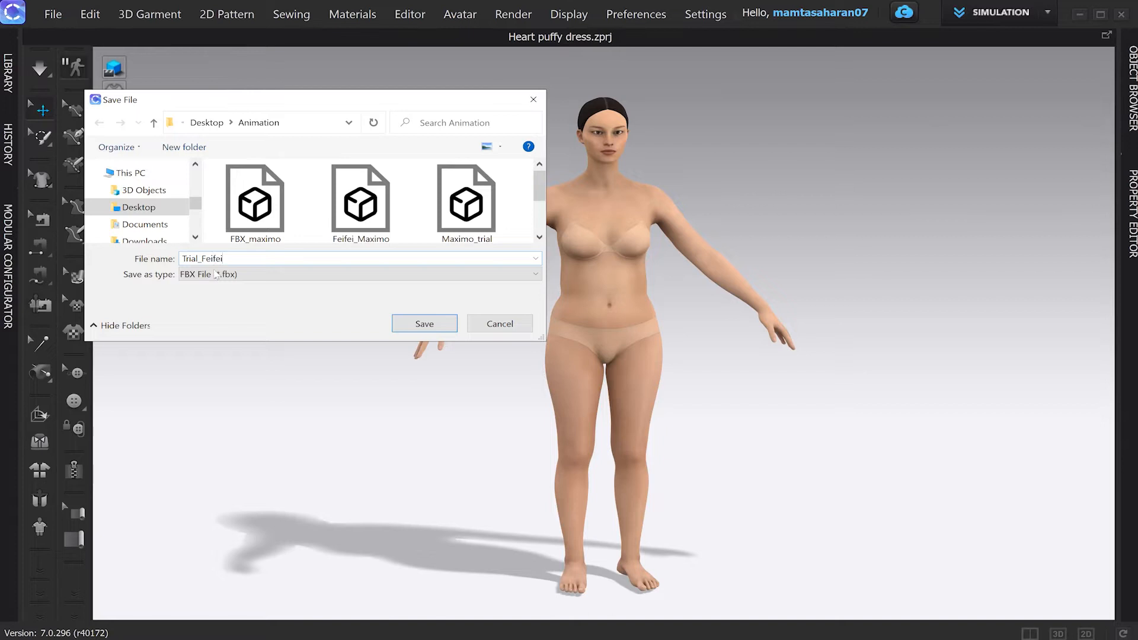
pyautogui.click(415, 325)
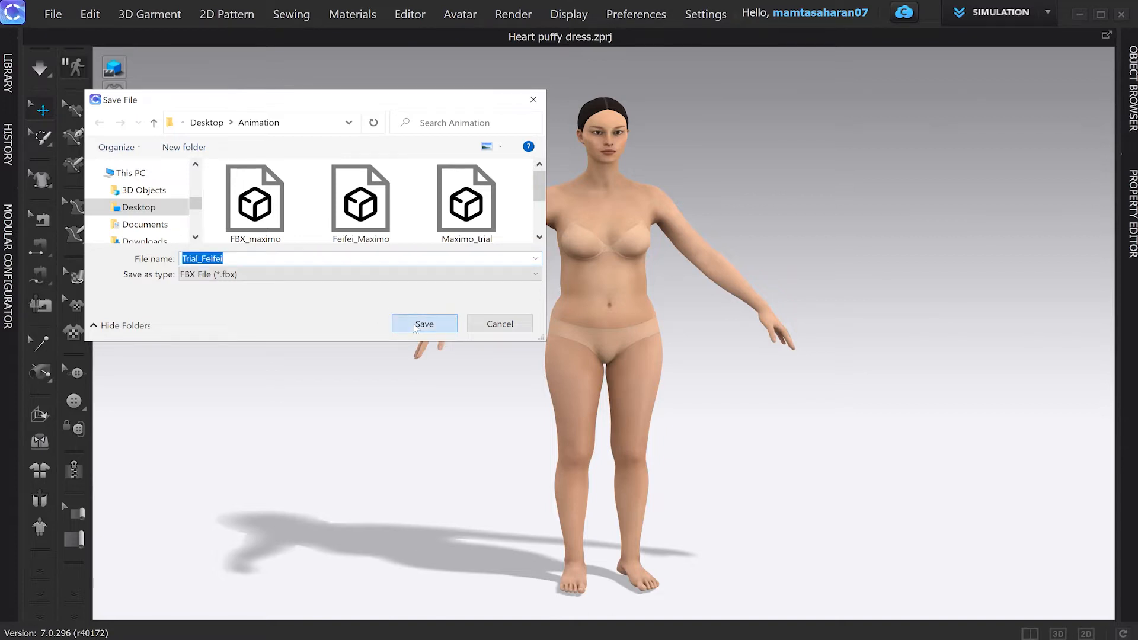
pyautogui.click(415, 325)
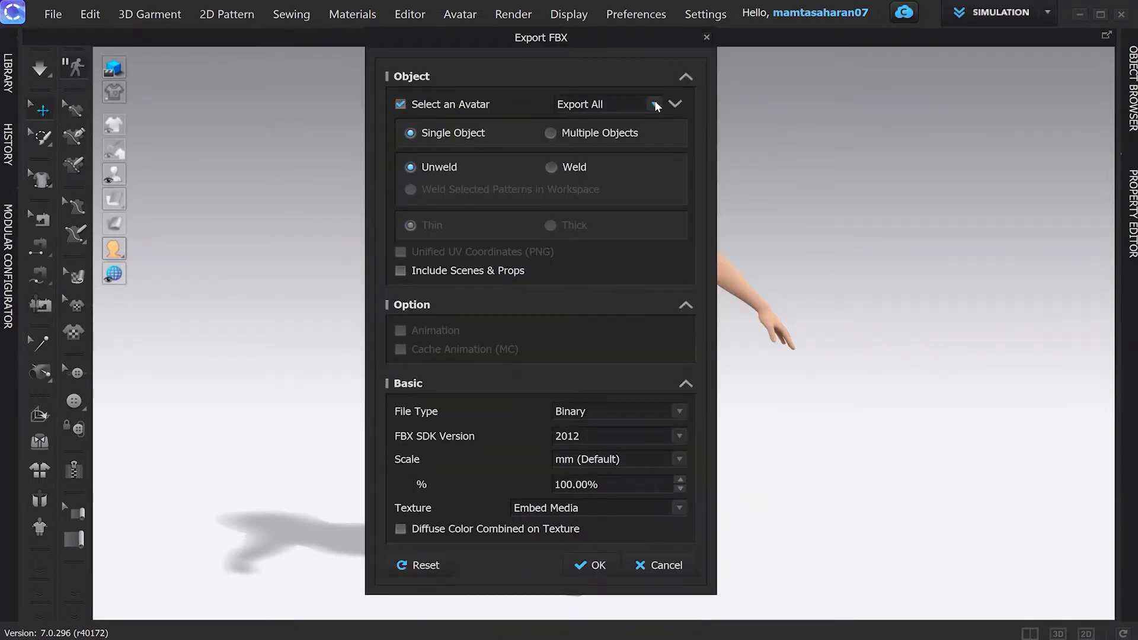
# Step: Export the avatar to FBX with Exclude Rig and FBX SDK version 2012
pyautogui.click(655, 105)
pyautogui.click(567, 133)
pyautogui.click(680, 437)
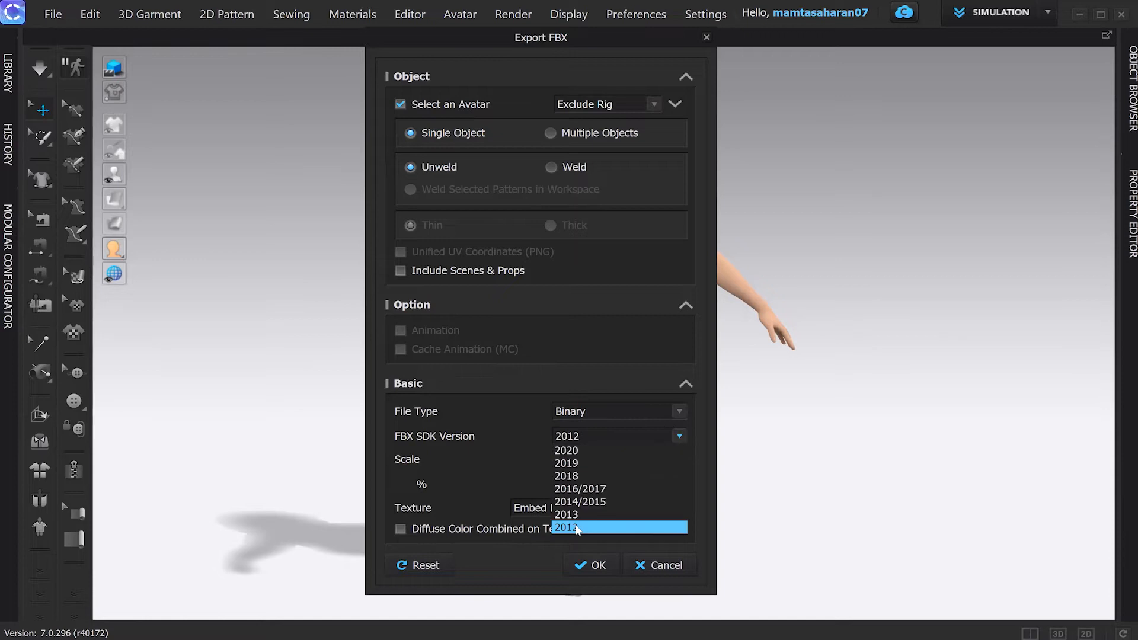
pyautogui.click(577, 528)
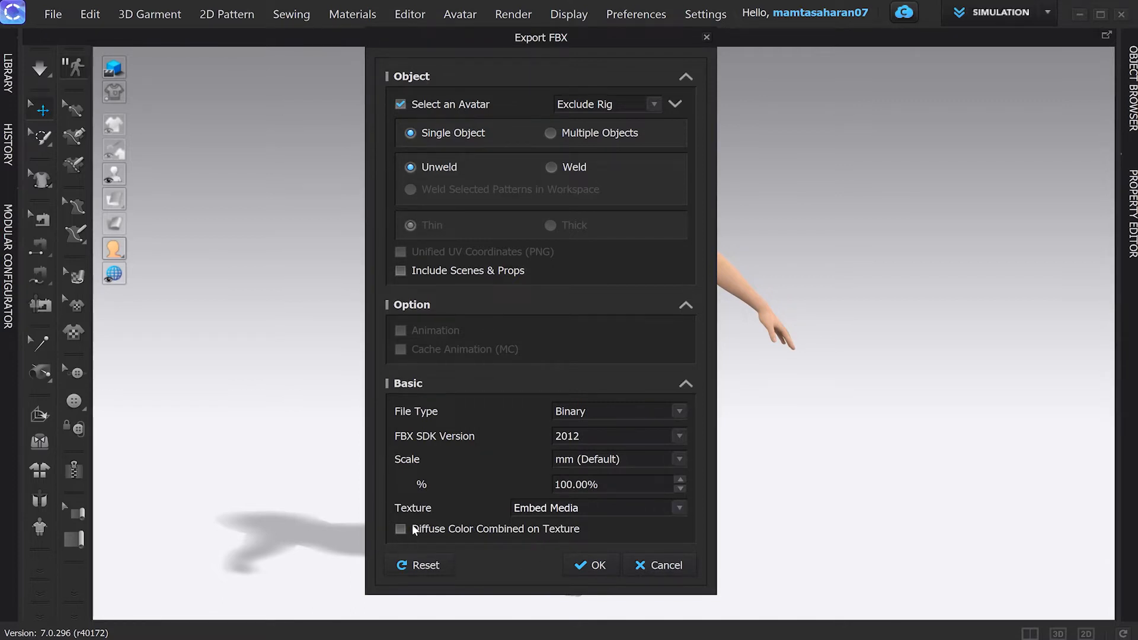
pyautogui.click(598, 566)
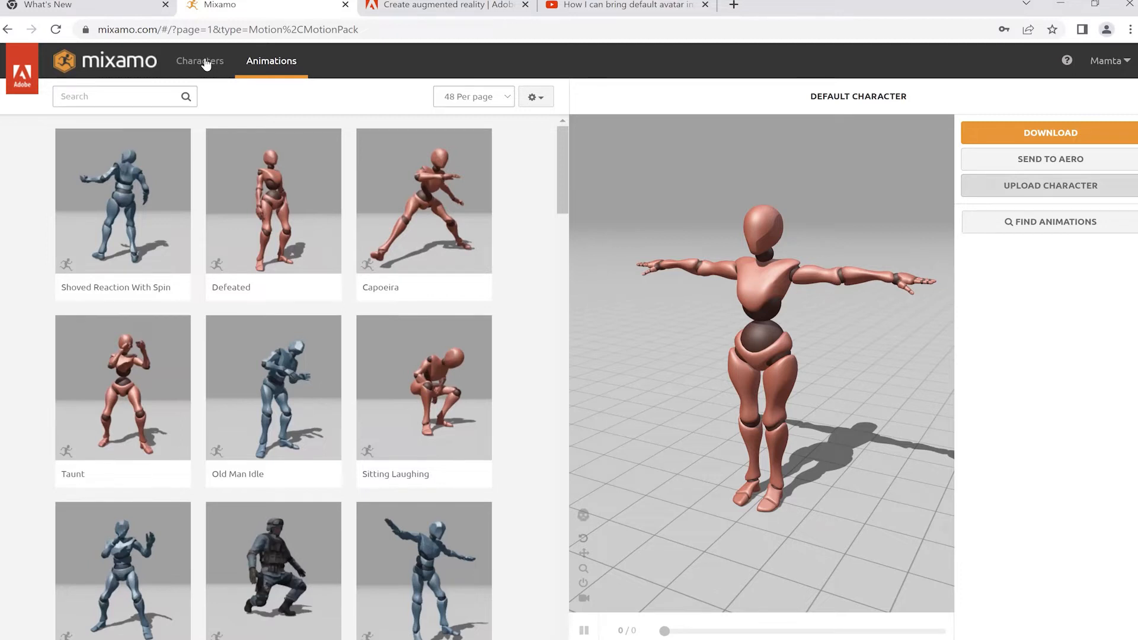
# Step: Start a Mixamo character upload and pick the Trial_Feifei file in the Animation folder
pyautogui.click(1023, 187)
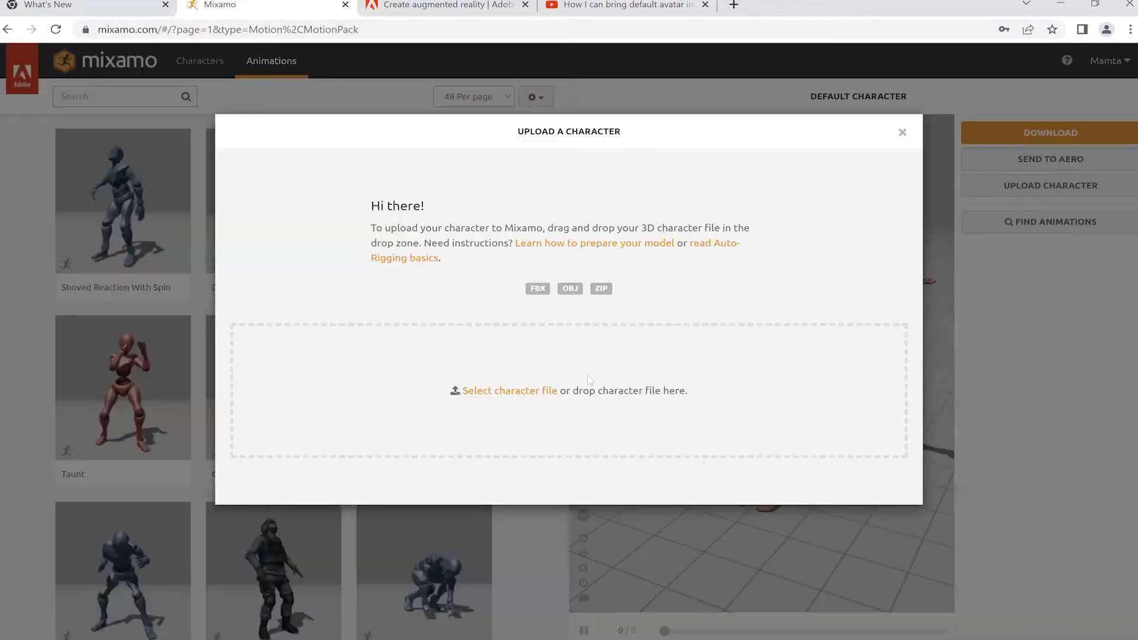
pyautogui.click(487, 392)
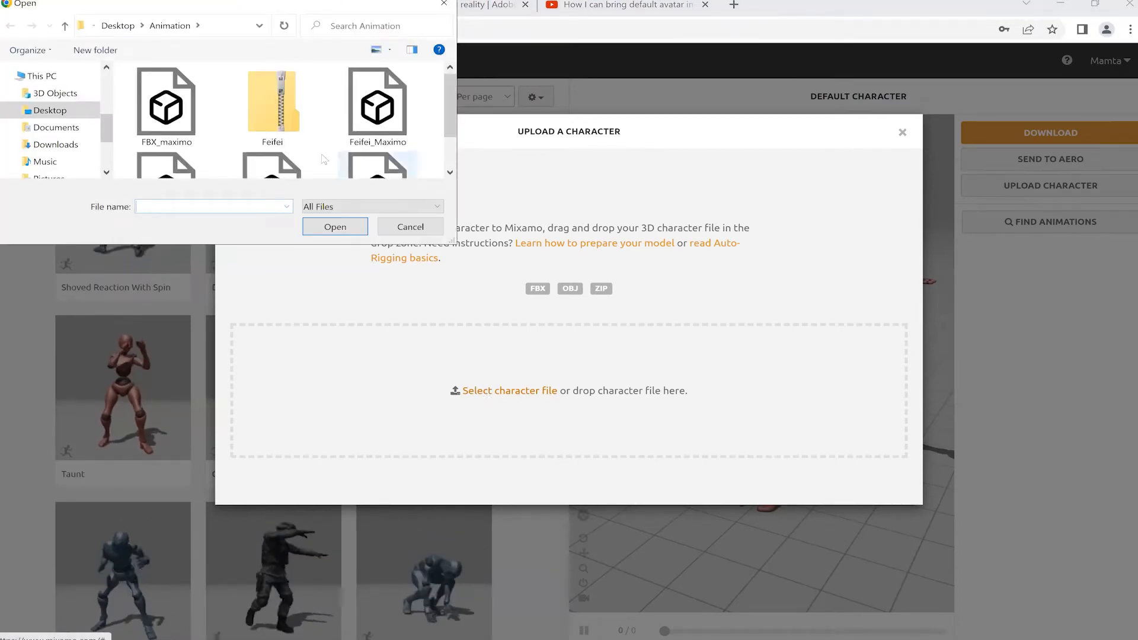
pyautogui.scroll(-1, 394, 157)
pyautogui.click(396, 129)
# Step: Upload Trial_Feifei and place the chin, wrist, elbow, knee and groin markers on the model
pyautogui.click(332, 228)
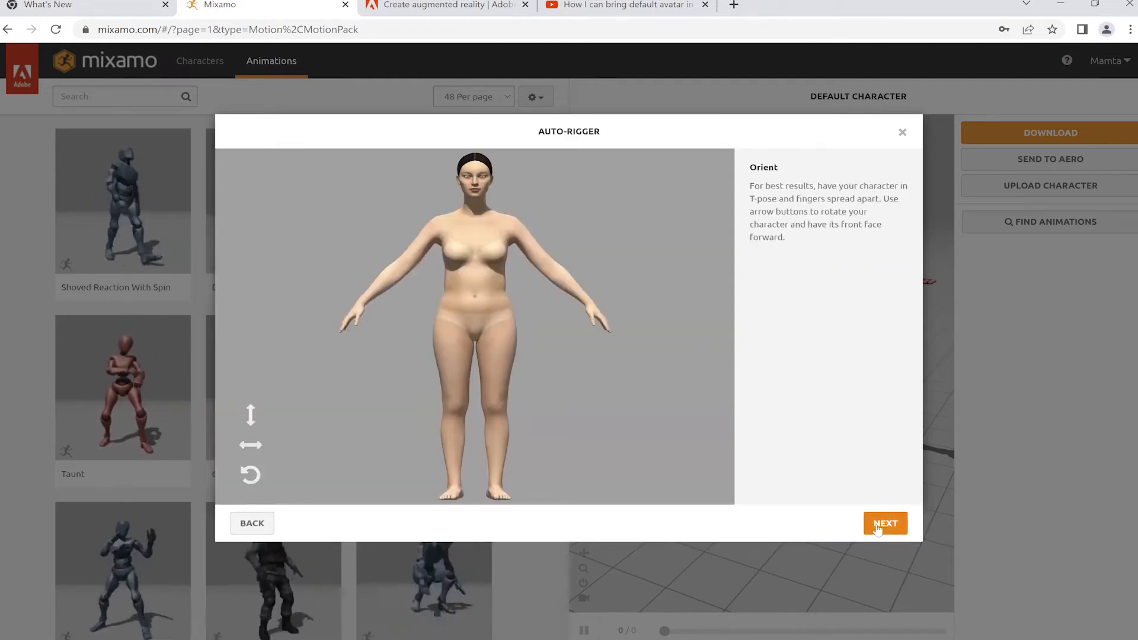
pyautogui.click(885, 524)
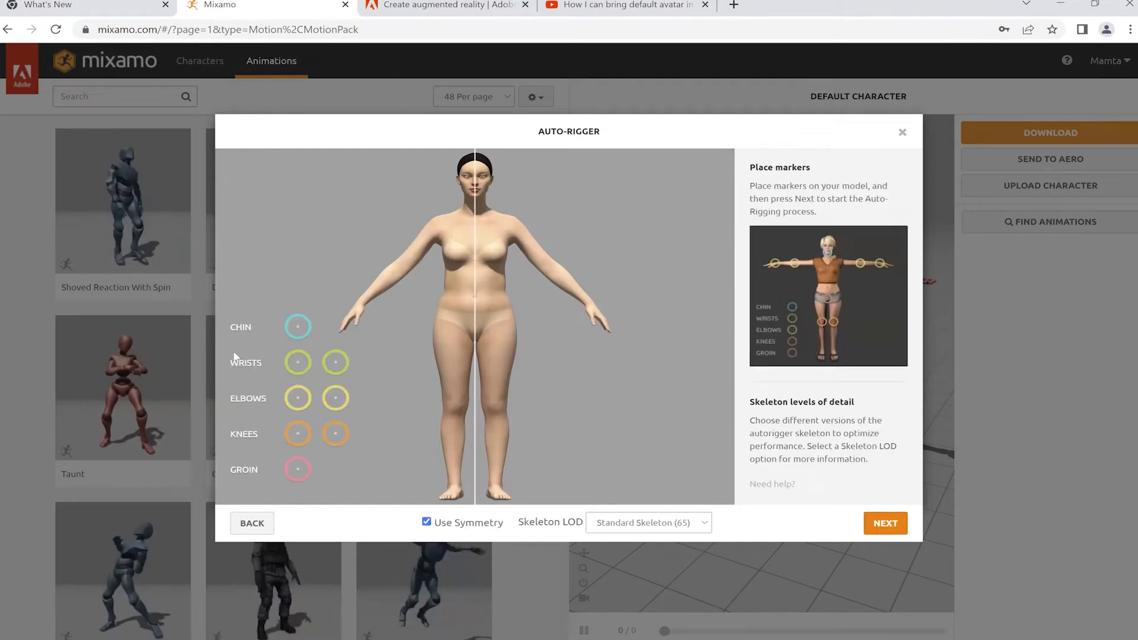
pyautogui.moveTo(298, 328)
pyautogui.mouseDown()
pyautogui.moveTo(472, 183)
pyautogui.moveTo(474, 199)
pyautogui.mouseUp()
pyautogui.moveTo(297, 362); pyautogui.dragTo(360, 305)
pyautogui.moveTo(298, 398); pyautogui.dragTo(402, 269)
pyautogui.moveTo(297, 433); pyautogui.dragTo(456, 406)
pyautogui.moveTo(298, 472)
pyautogui.mouseDown()
pyautogui.moveTo(407, 363)
pyautogui.moveTo(477, 332)
pyautogui.mouseUp()
# Step: Run auto-rigging and accept the Review step so TRIAL_FEIFEI becomes the current character
pyautogui.click(886, 523)
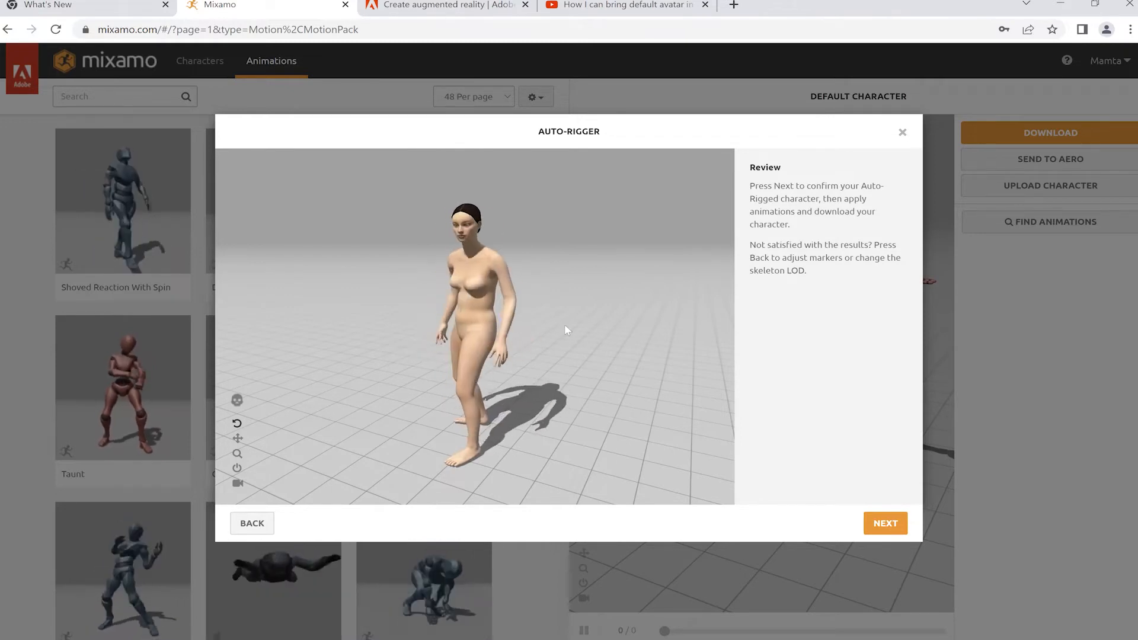
pyautogui.click(884, 524)
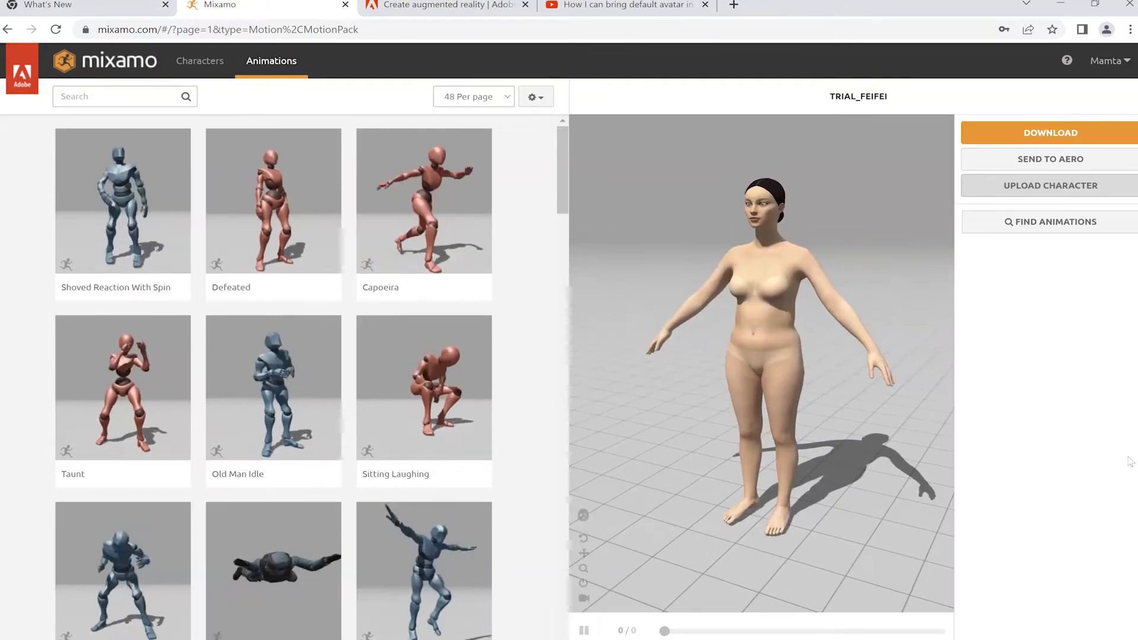
# Step: Download the rigged character as FBX Binary in Original Pose
pyautogui.click(1038, 134)
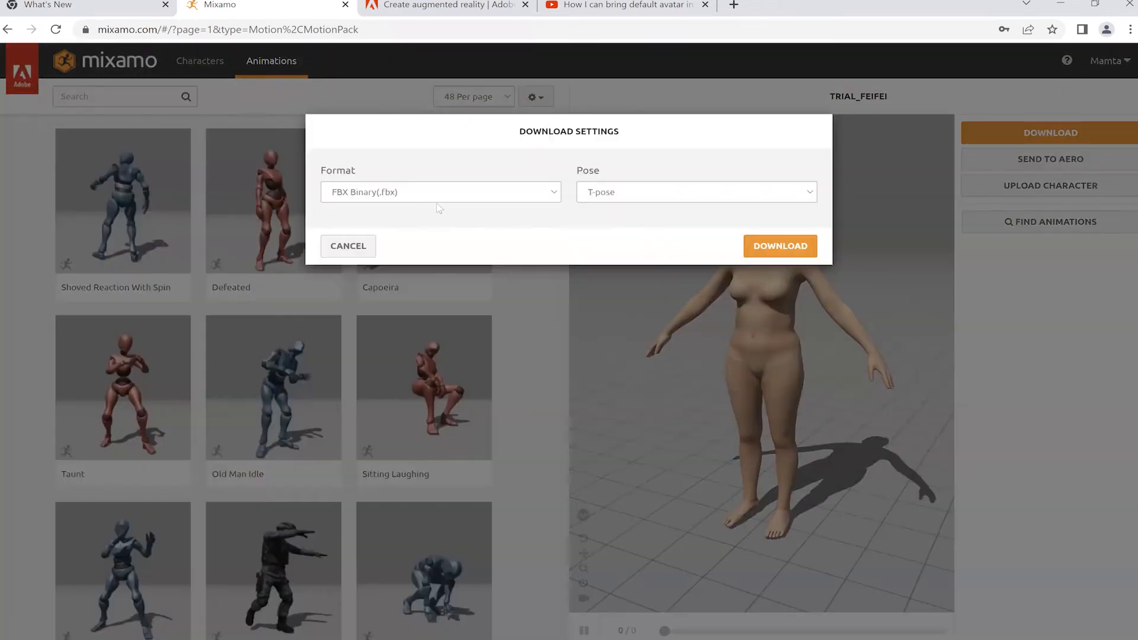
pyautogui.click(525, 196)
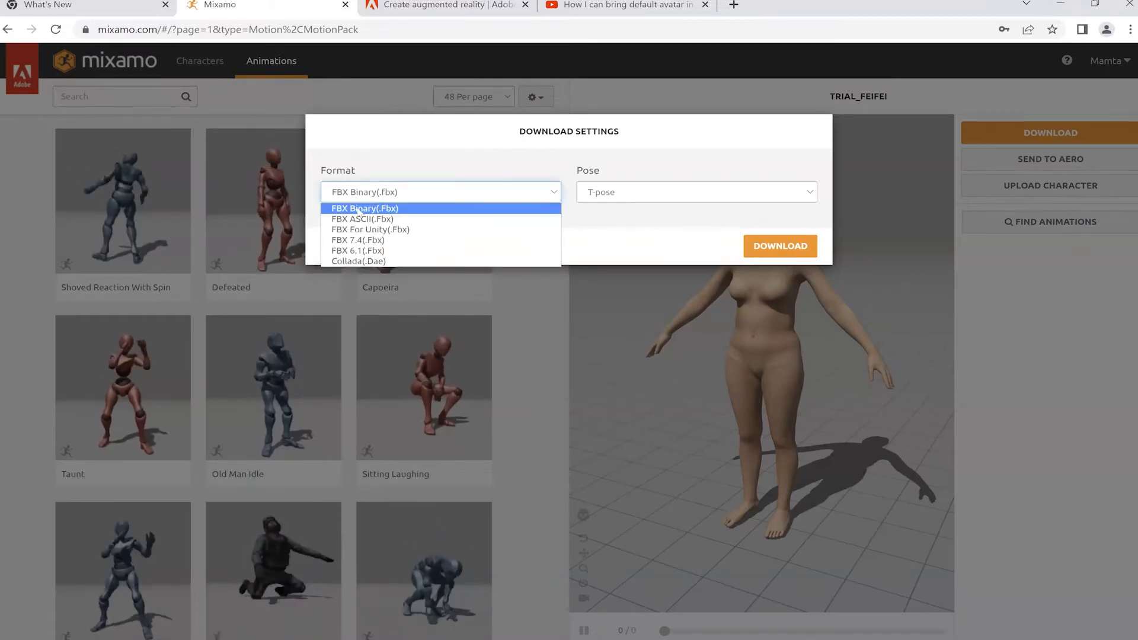
pyautogui.click(363, 209)
pyautogui.click(723, 194)
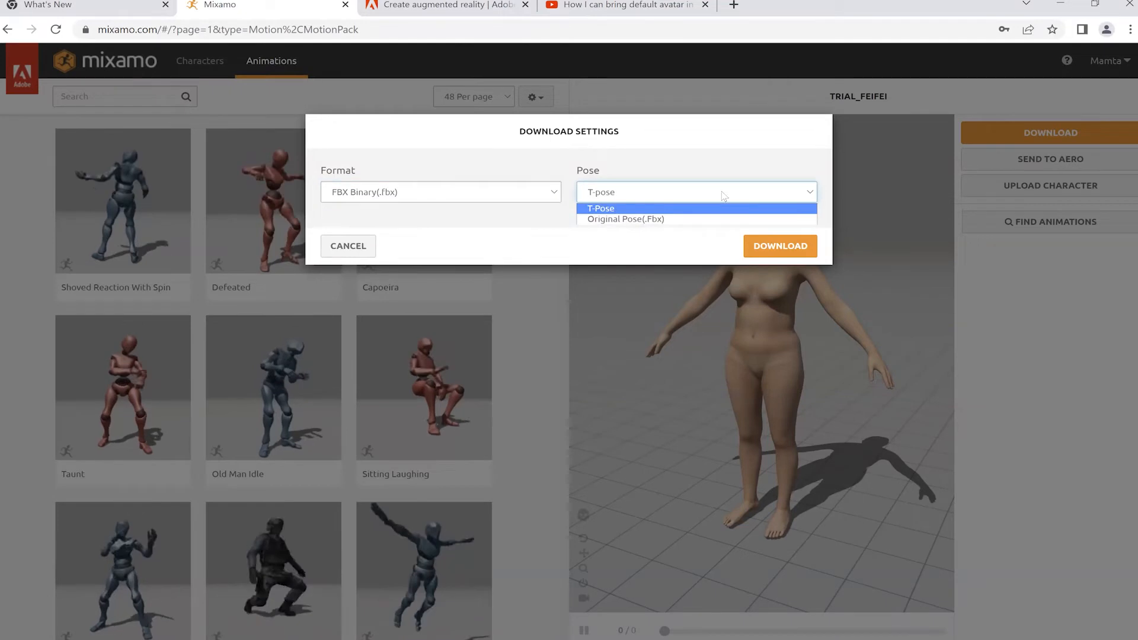
pyautogui.click(646, 221)
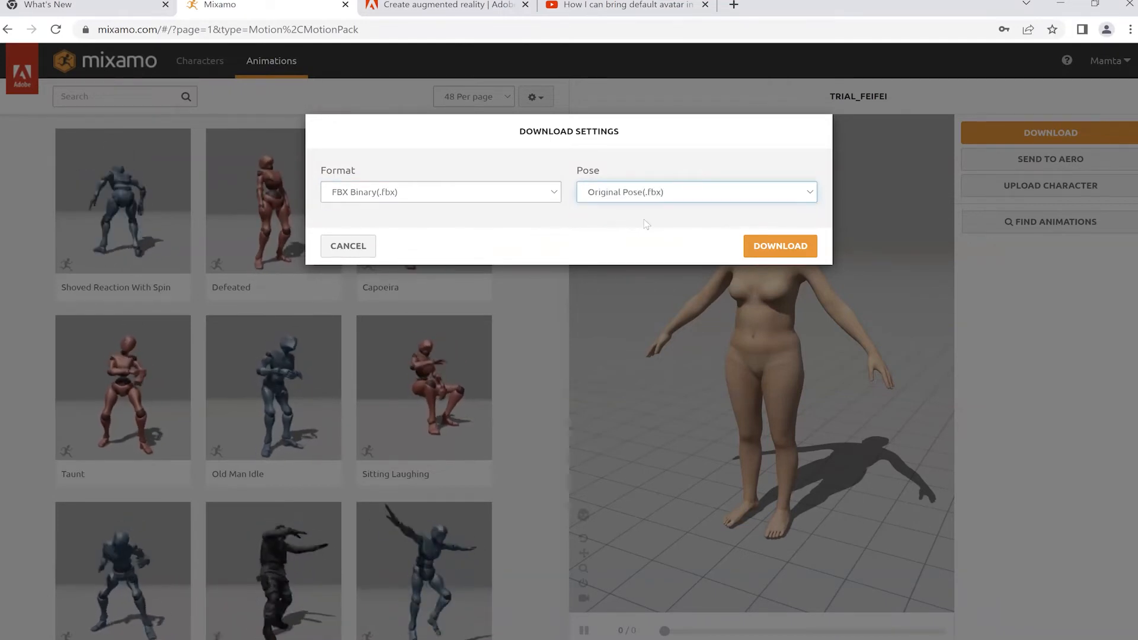
pyautogui.click(783, 245)
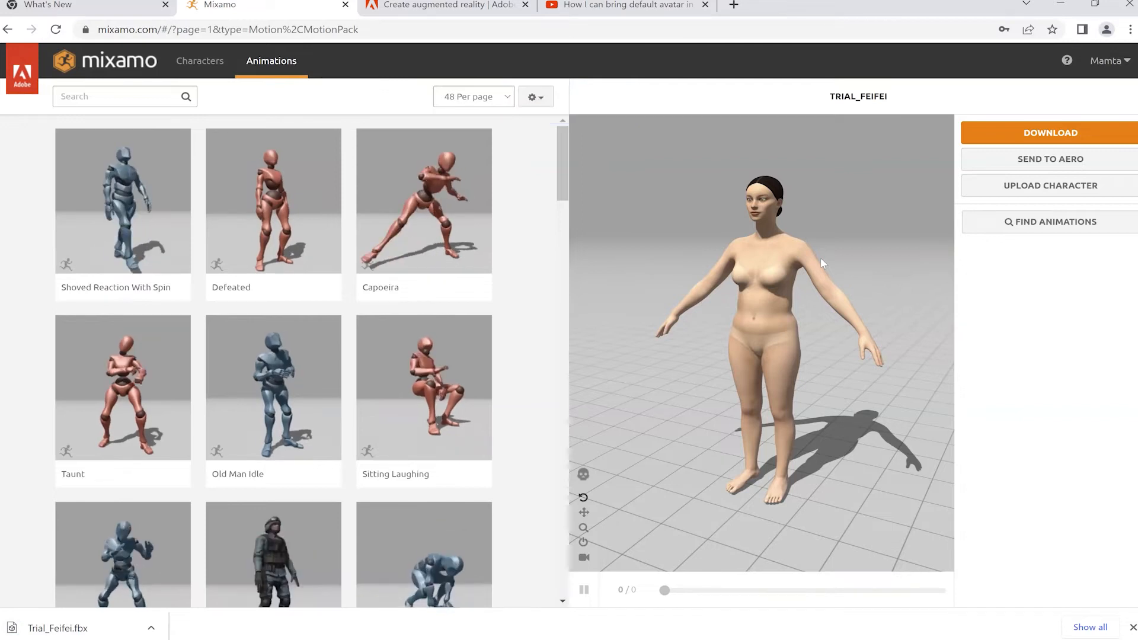
# Step: Search animations for 'Dance' and apply Hip Hop Dancing to TRIAL_FEIFEI
pyautogui.write('Dance')
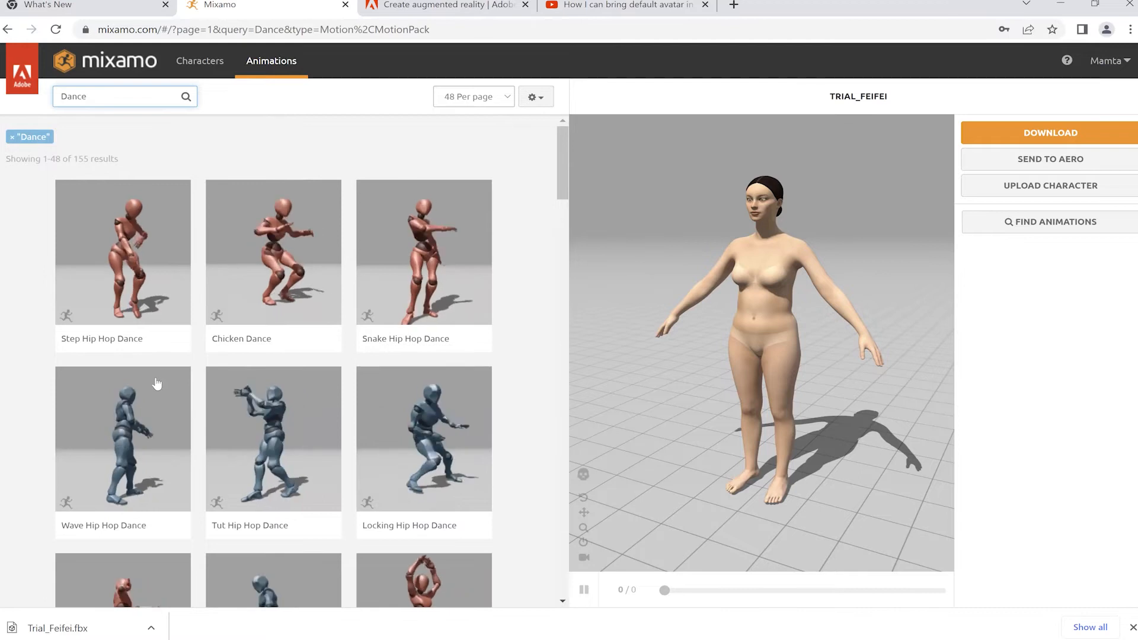
pyautogui.scroll(-10, 157, 385)
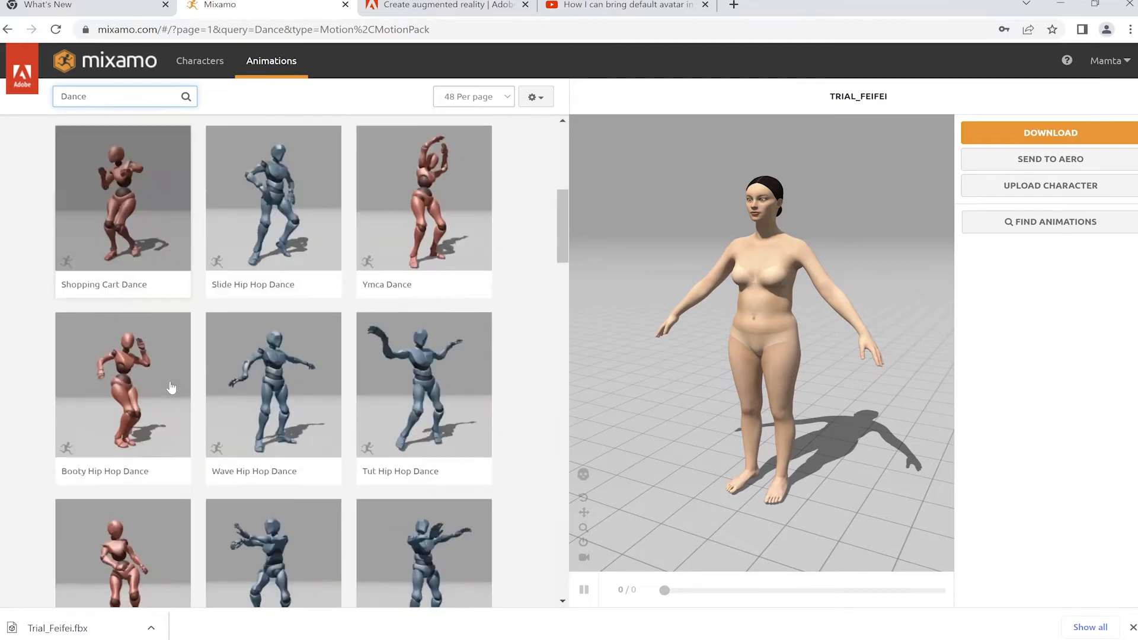
pyautogui.scroll(-5, 171, 386)
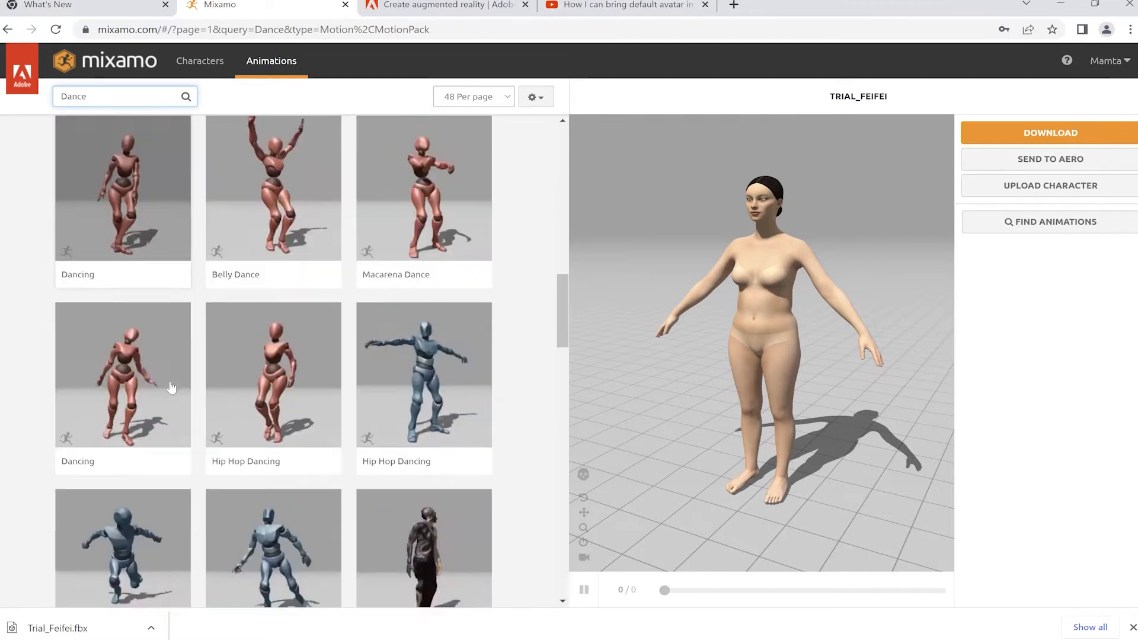
pyautogui.scroll(-9, 558, 332)
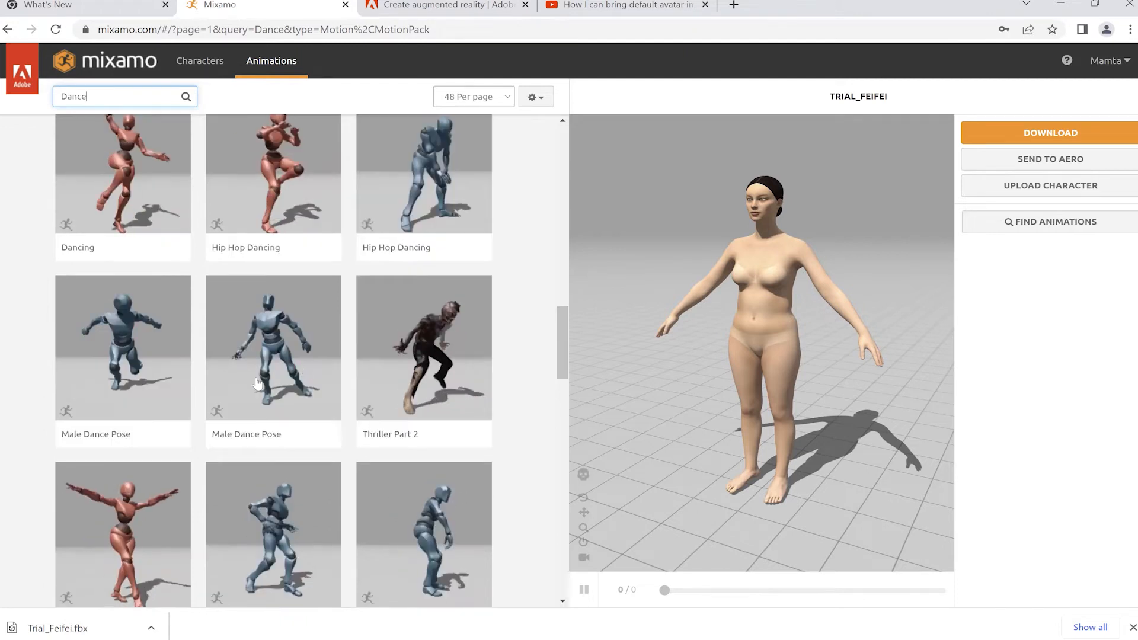
pyautogui.scroll(-10, 353, 406)
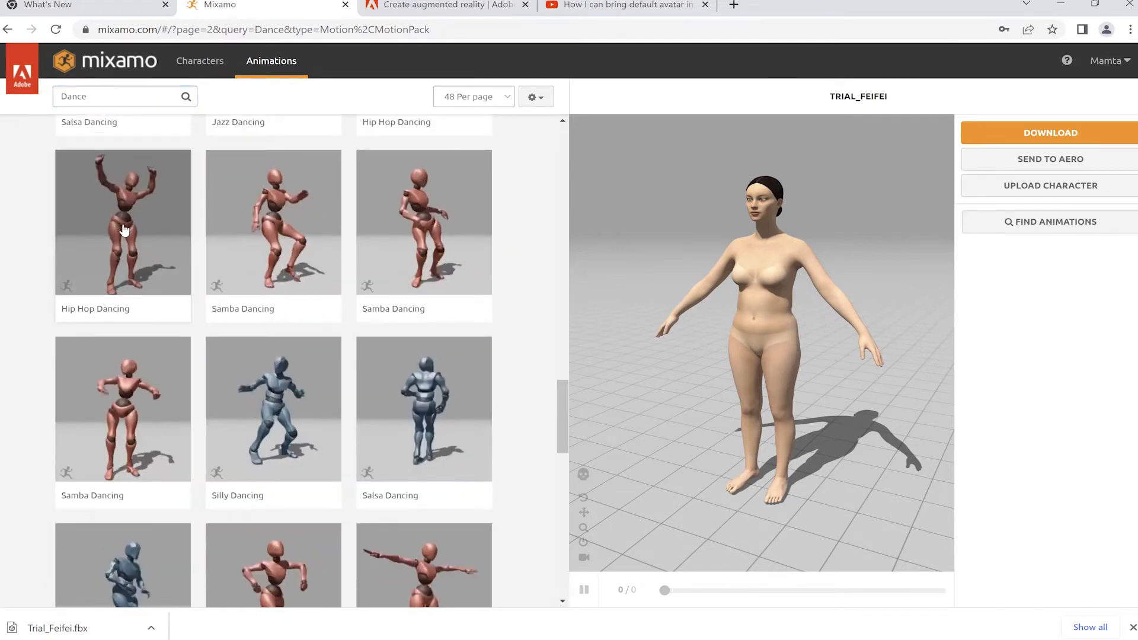
pyautogui.click(124, 230)
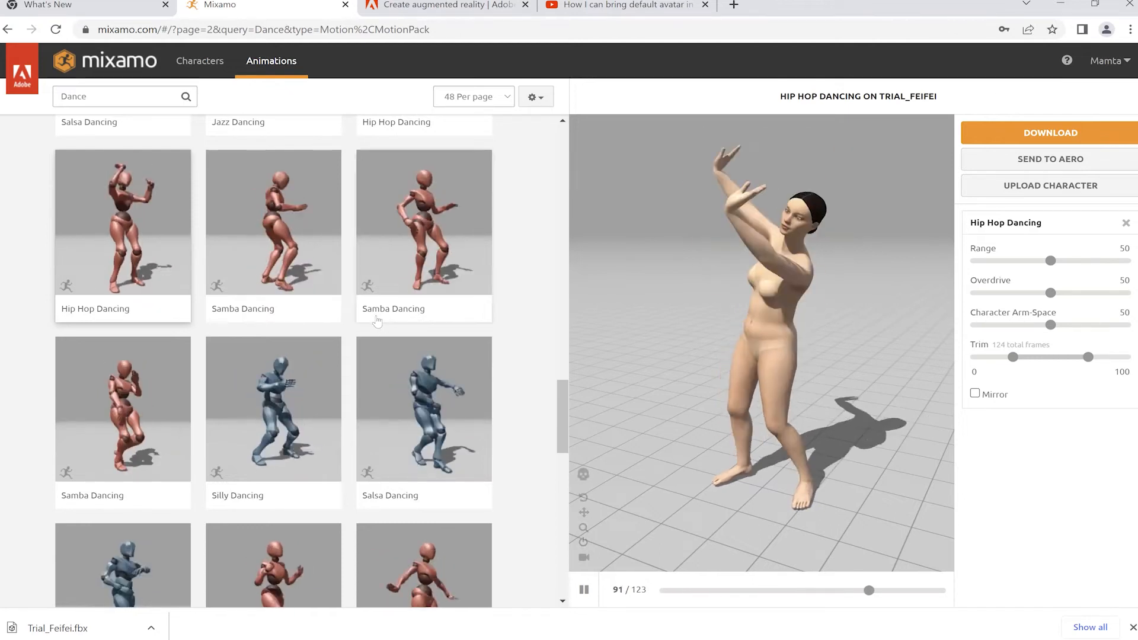
# Step: Browse the Dance results, then raise Hip Hop Dancing's Character Arm-Space from 50 to 61
pyautogui.moveTo(377, 320)
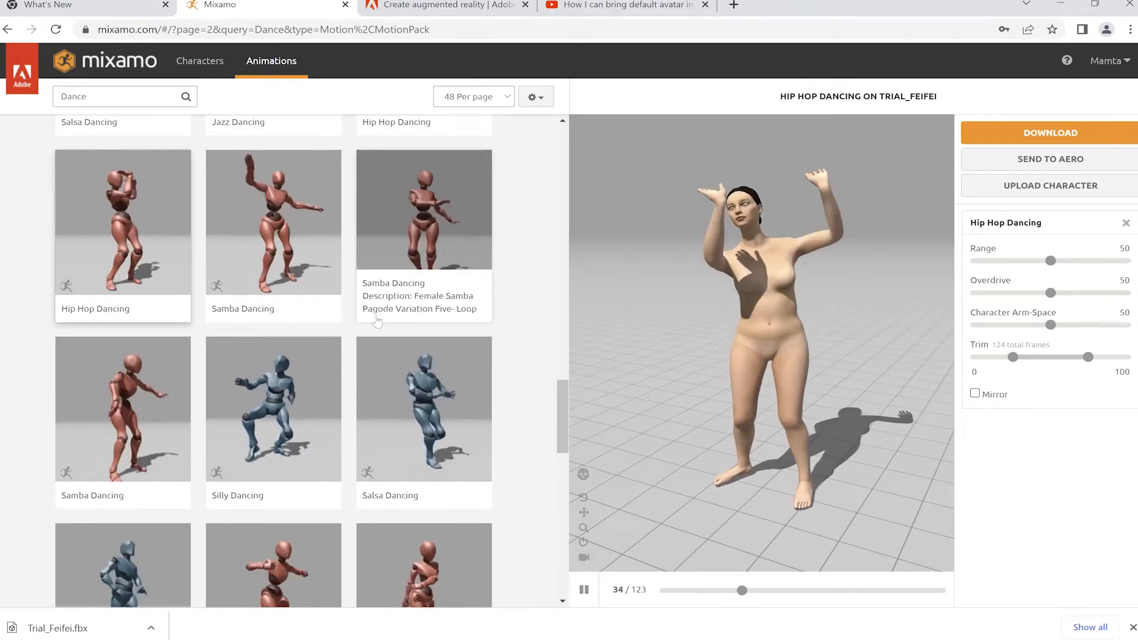
pyautogui.scroll(-3, 302, 453)
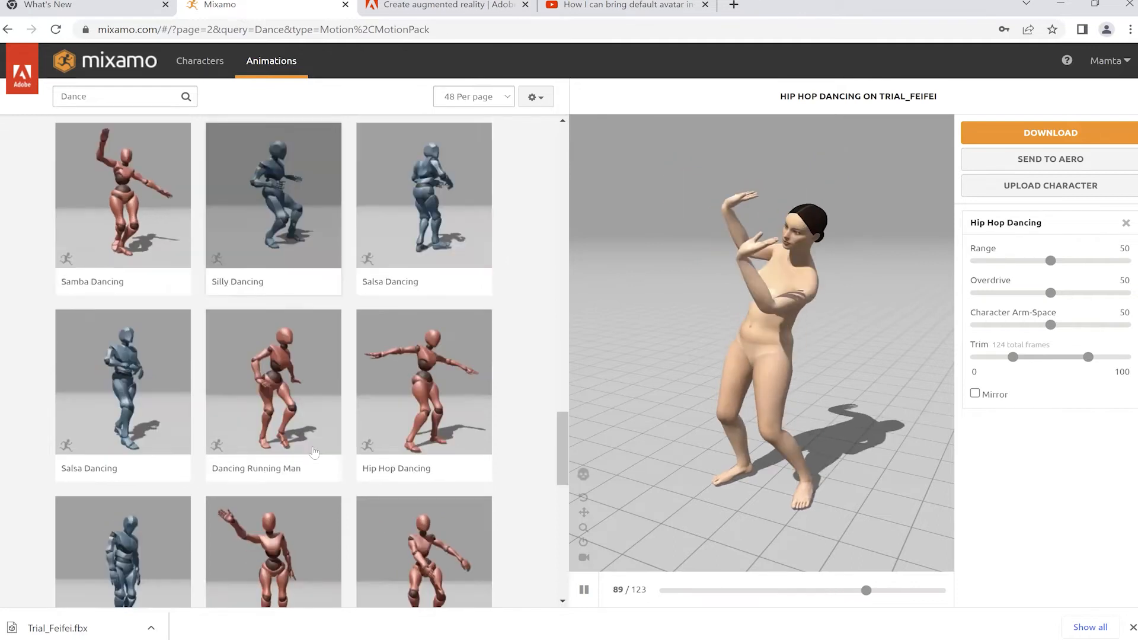
pyautogui.scroll(-3, 303, 453)
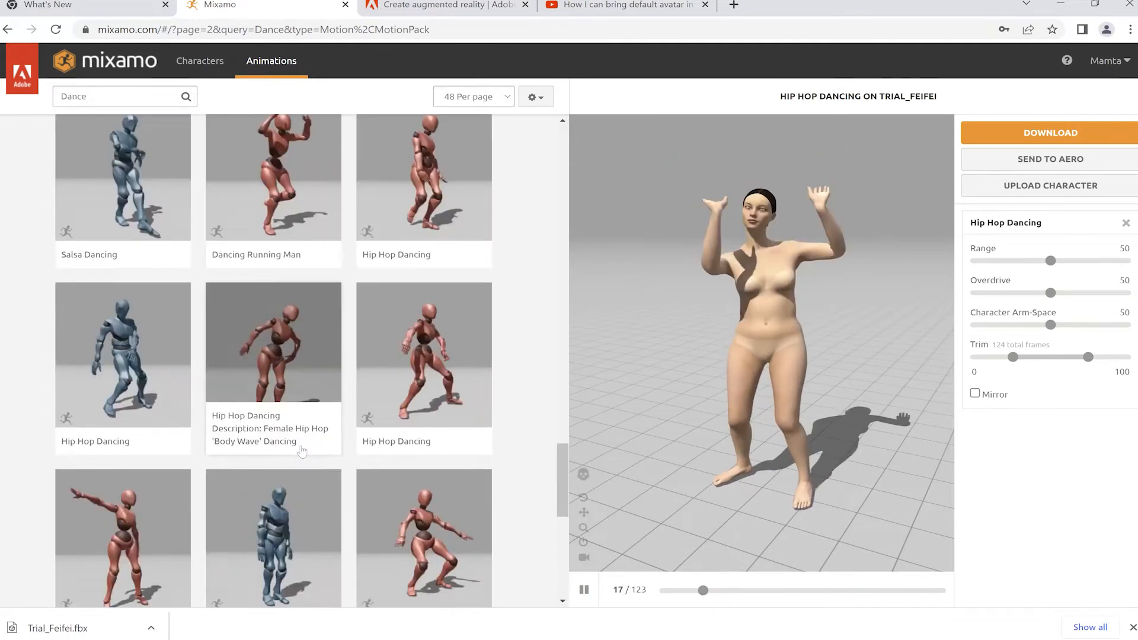
pyautogui.scroll(-4, 303, 452)
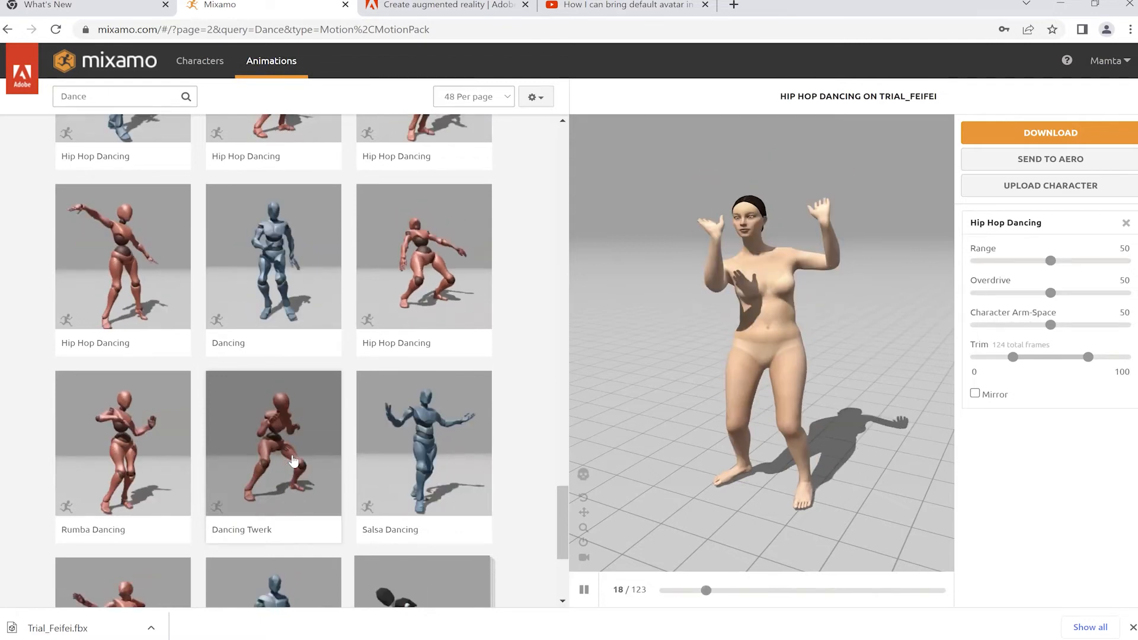
pyautogui.scroll(-3, 294, 461)
pyautogui.scroll(-1, 294, 461)
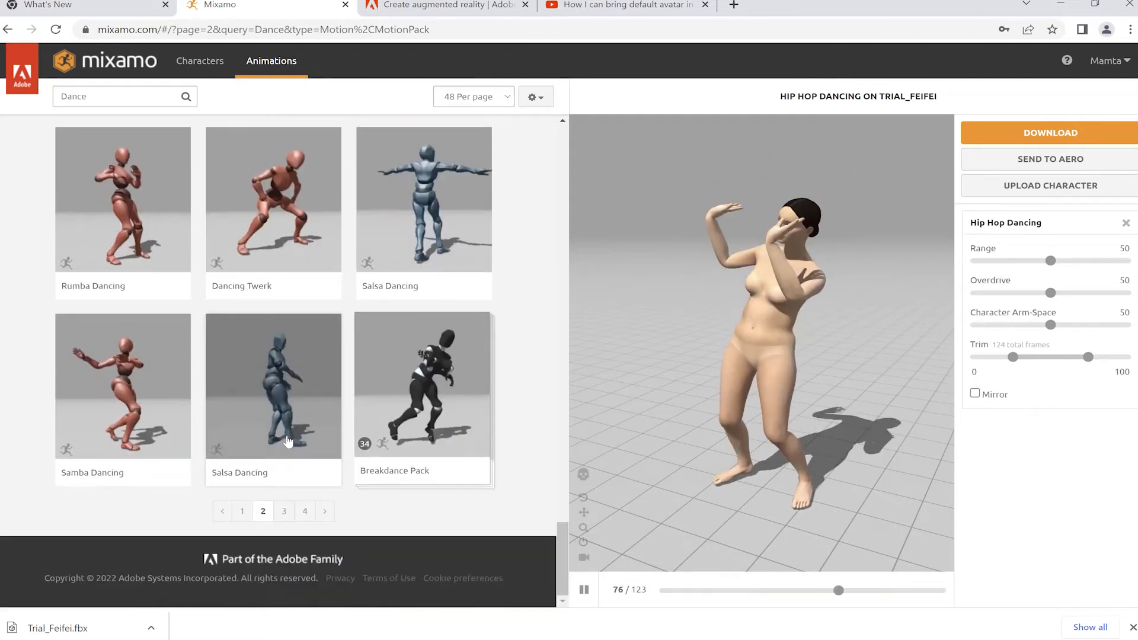
pyautogui.scroll(5, 281, 410)
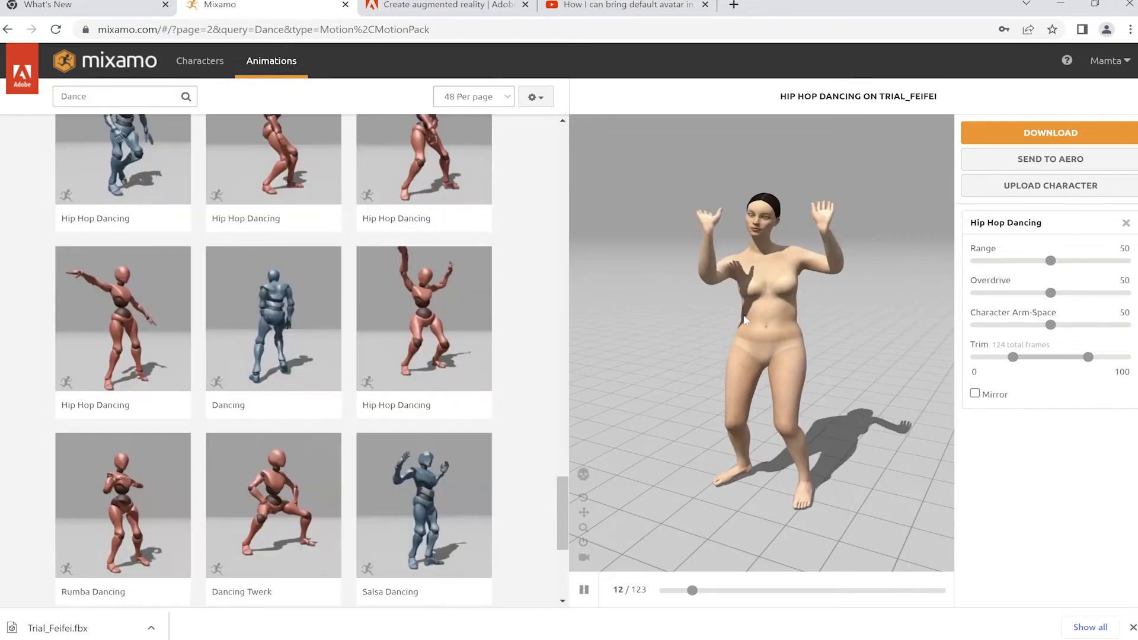
pyautogui.scroll(8, 281, 410)
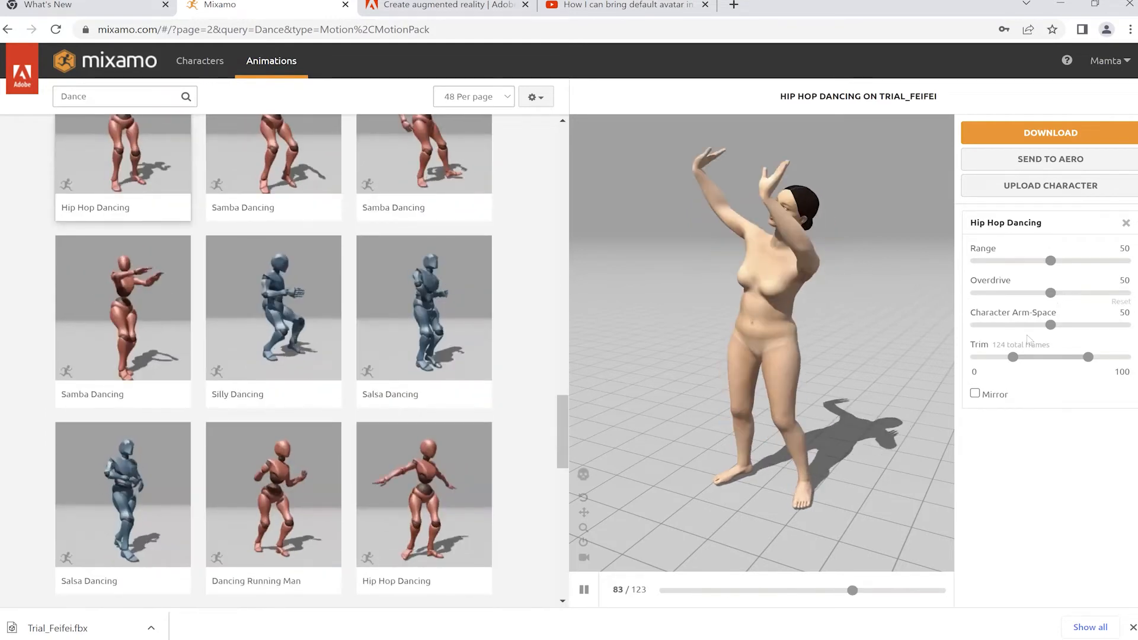
pyautogui.moveTo(1051, 326); pyautogui.dragTo(1066, 334)
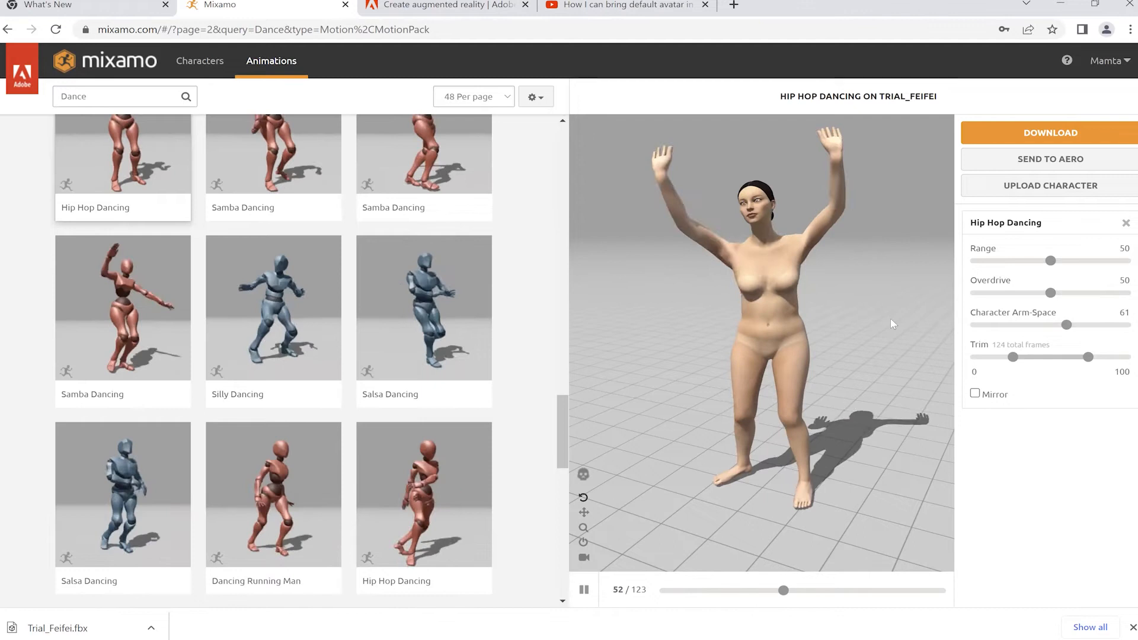
# Step: Download Hip Hop Dancing as FBX Binary with skin at 30 fps, no keyframe reduction
pyautogui.click(1038, 134)
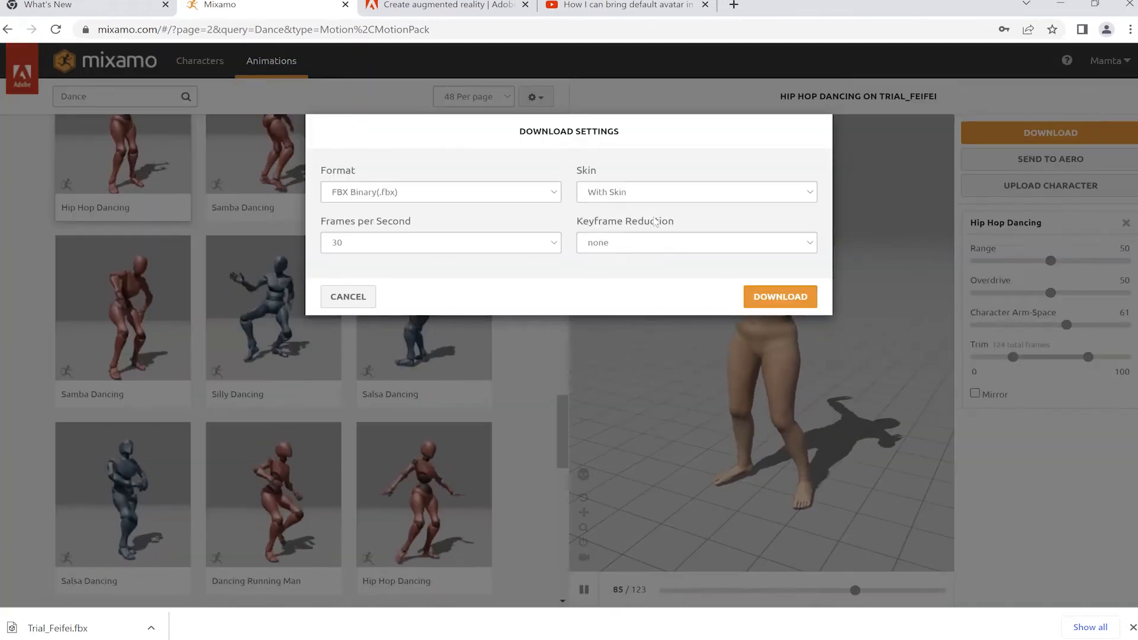
pyautogui.click(658, 244)
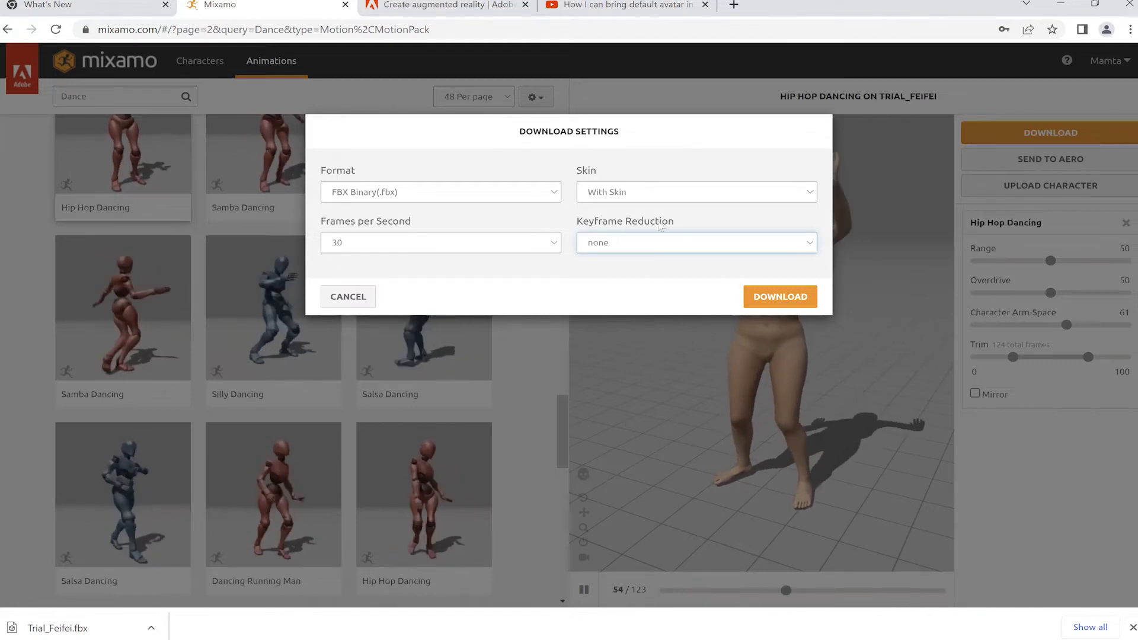
pyautogui.click(766, 304)
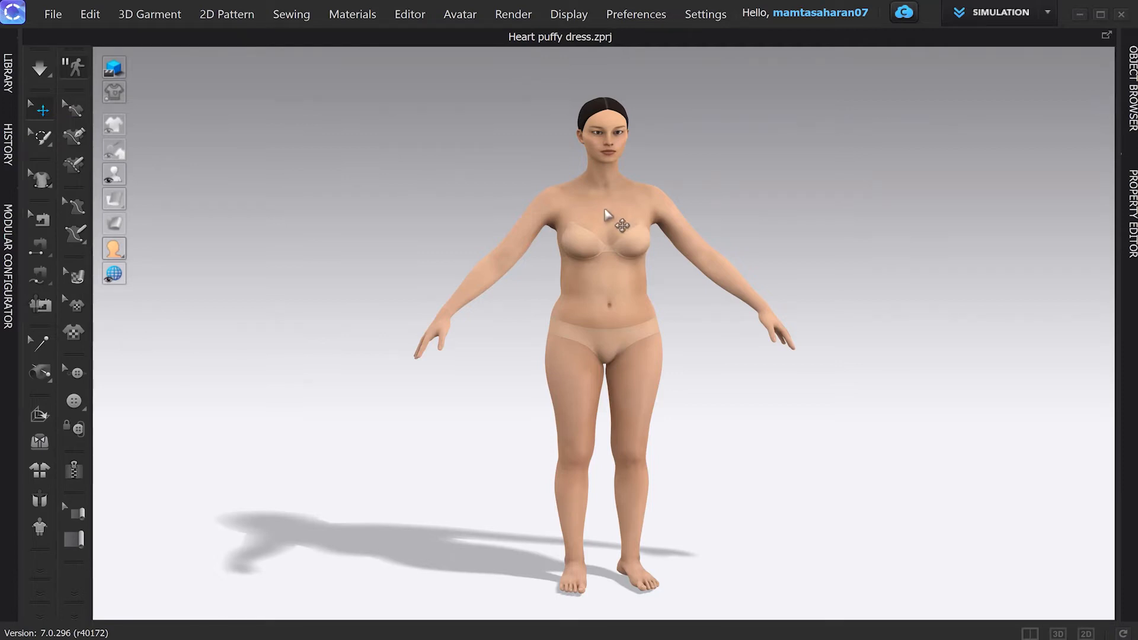
# Step: Select the avatar's bodysuit in the 3D view
pyautogui.click(605, 211)
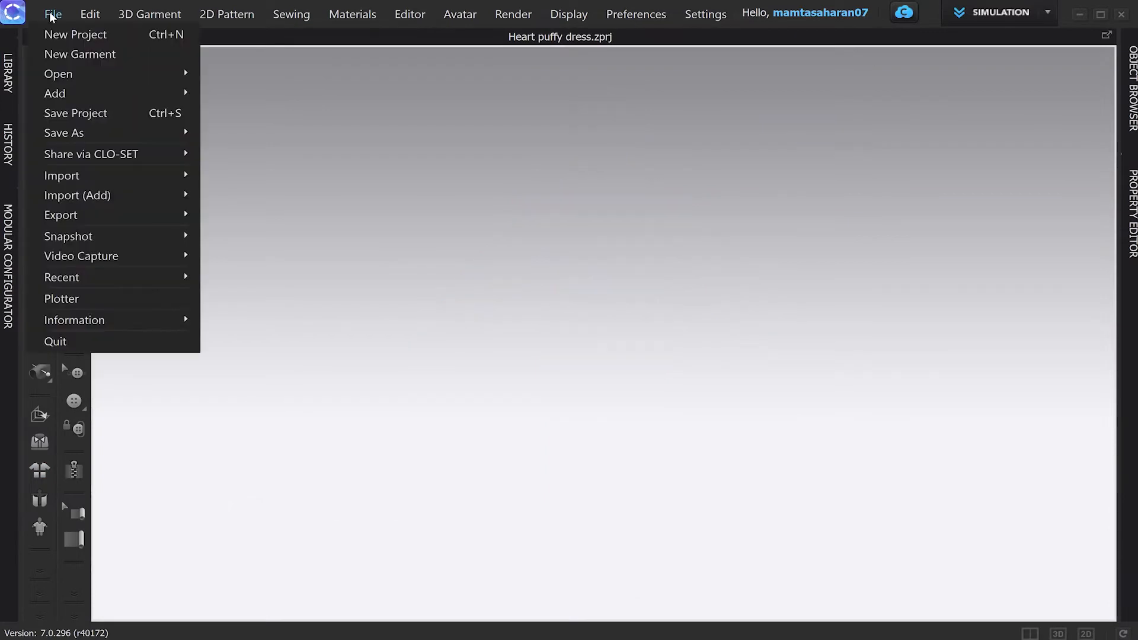
# Step: Import the Hip Hop Dancing FBX from Downloads with the default import settings
pyautogui.click(52, 14)
pyautogui.click(53, 13)
pyautogui.moveTo(95, 176)
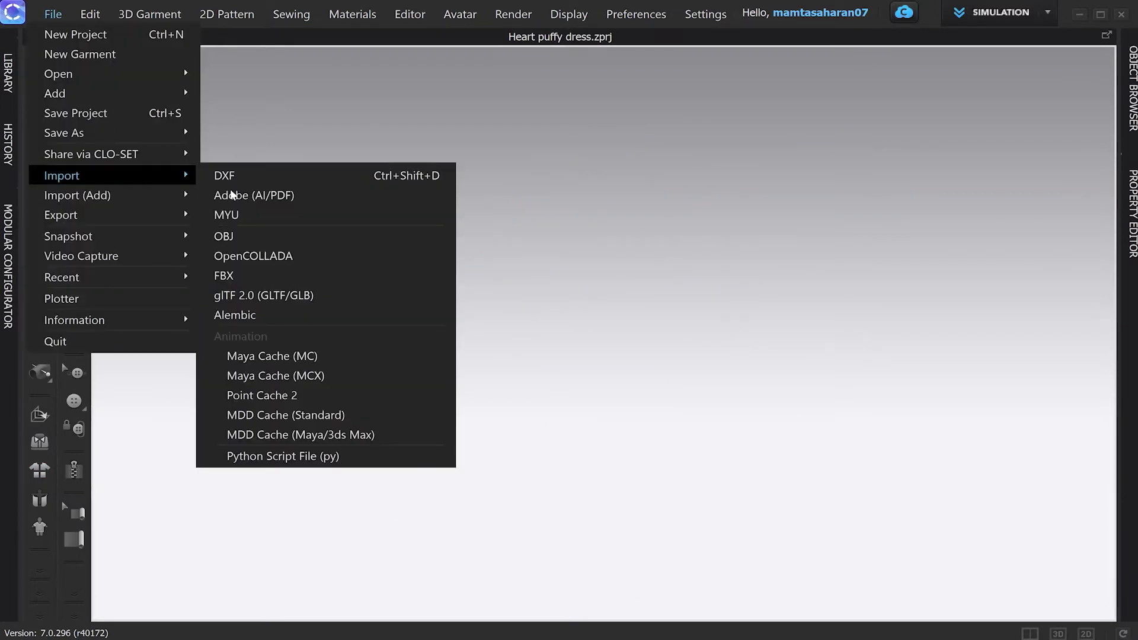
pyautogui.click(229, 279)
pyautogui.click(144, 242)
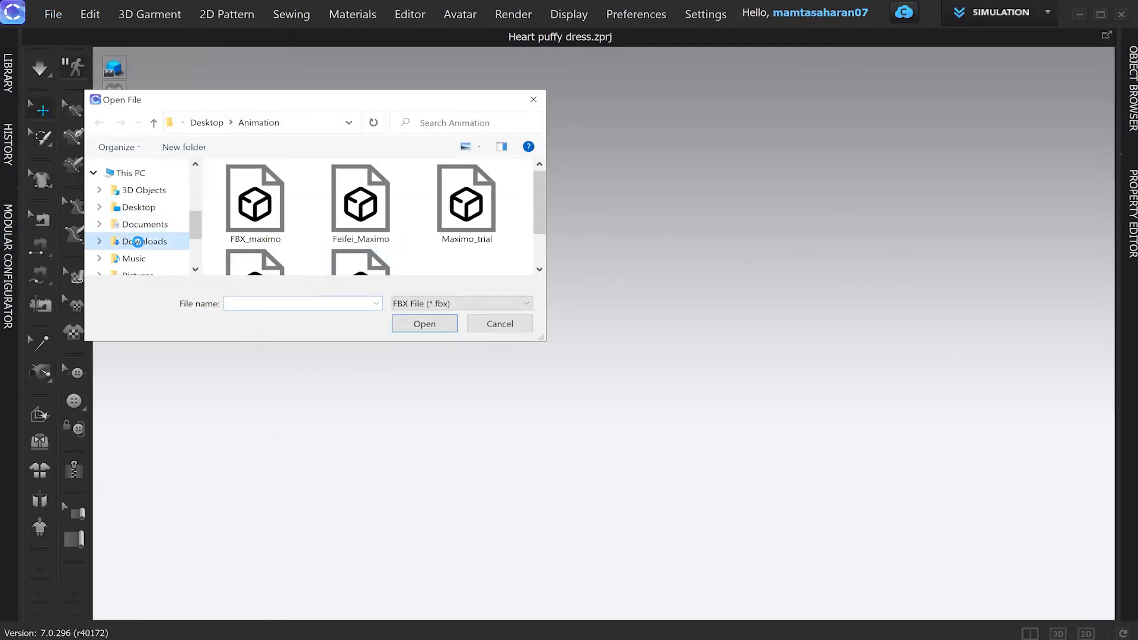
pyautogui.click(254, 224)
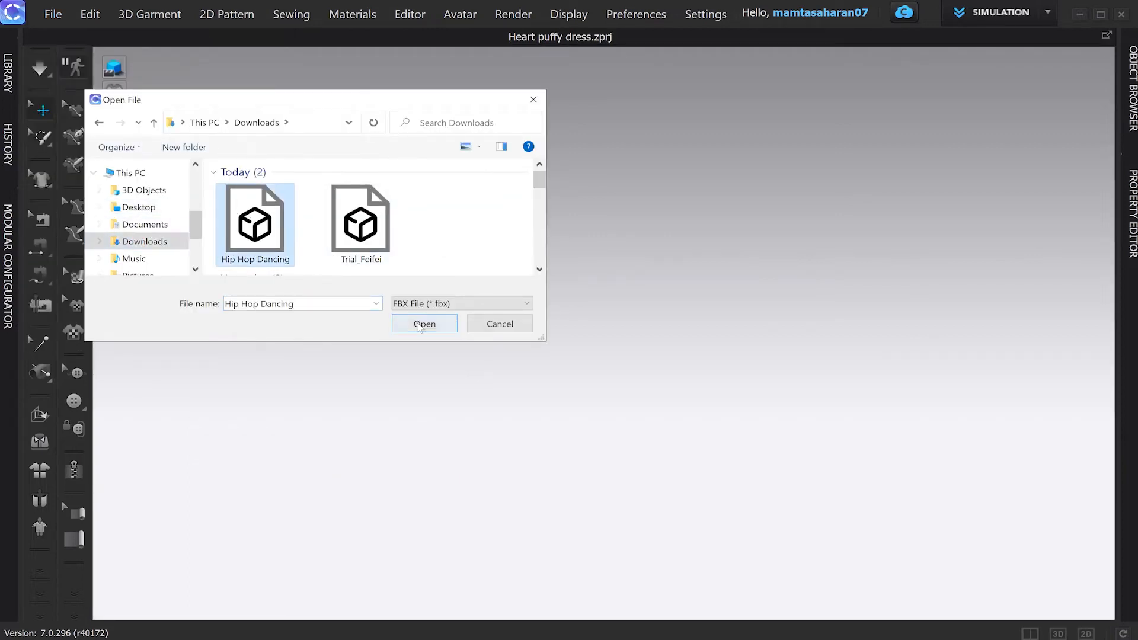
pyautogui.click(419, 326)
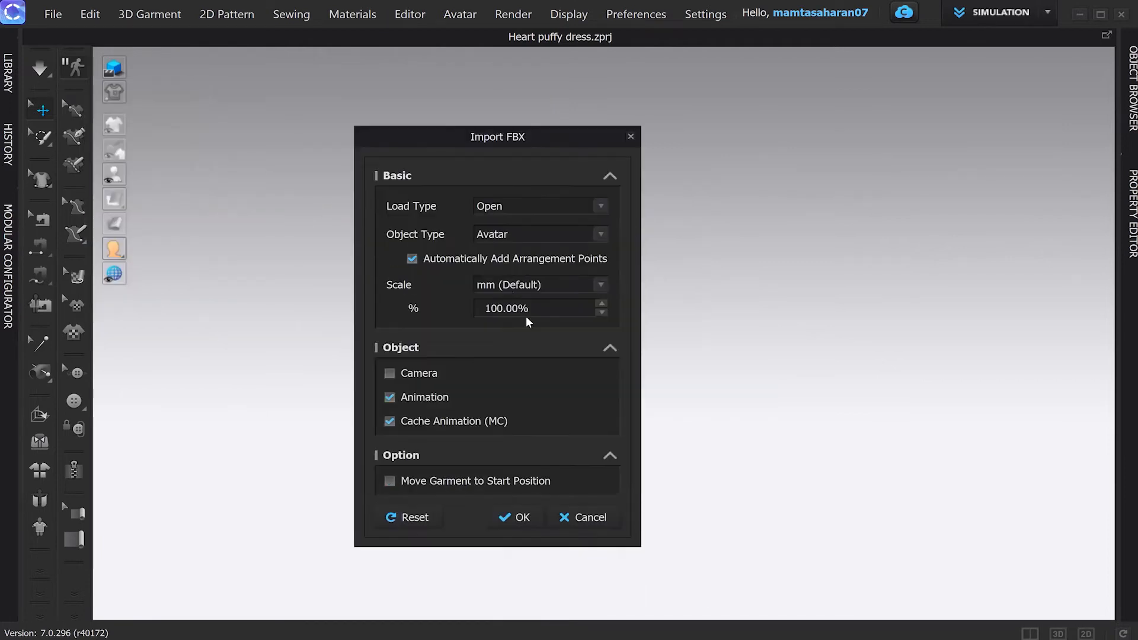
pyautogui.click(518, 518)
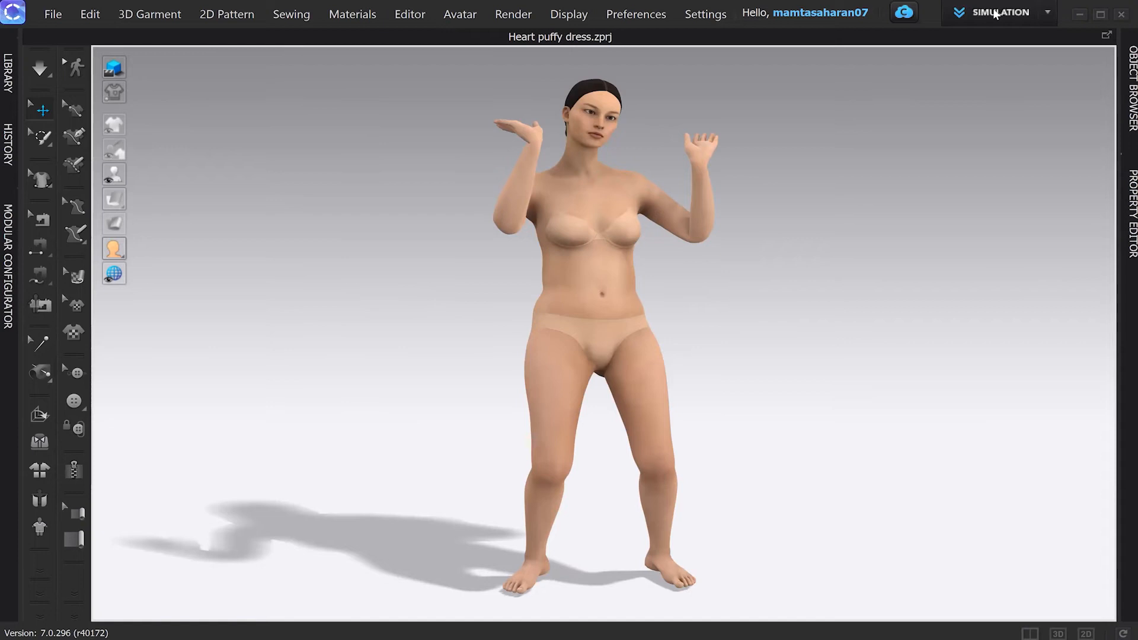
# Step: Play and stop the hip hop animation in Animation mode, then return to Simulation mode
pyautogui.click(1049, 13)
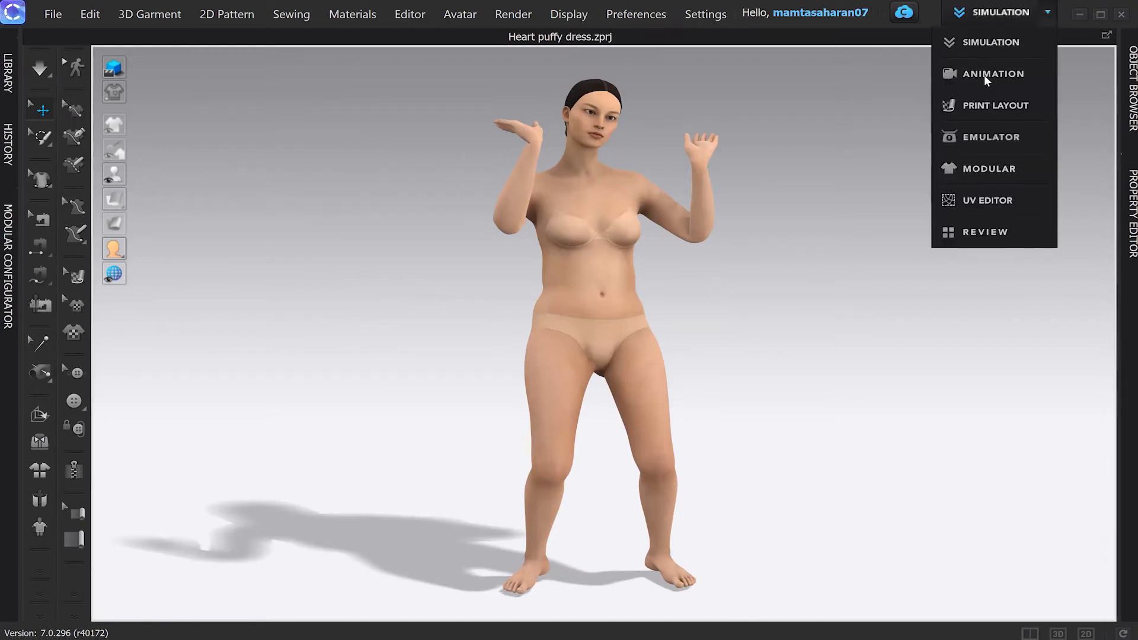
pyautogui.click(987, 76)
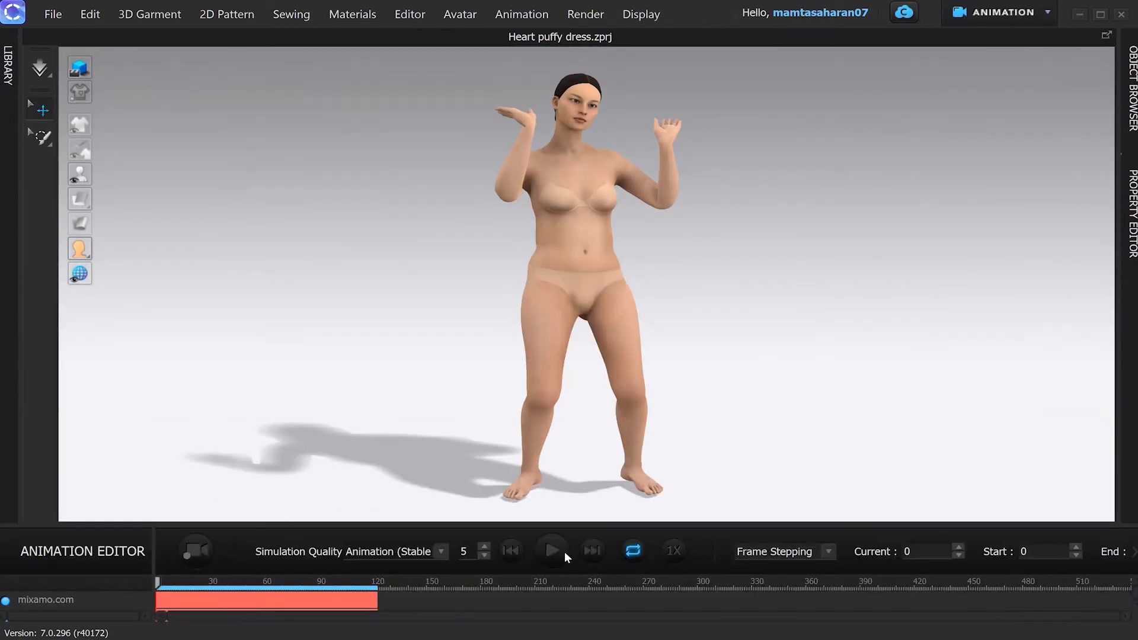
pyautogui.click(551, 552)
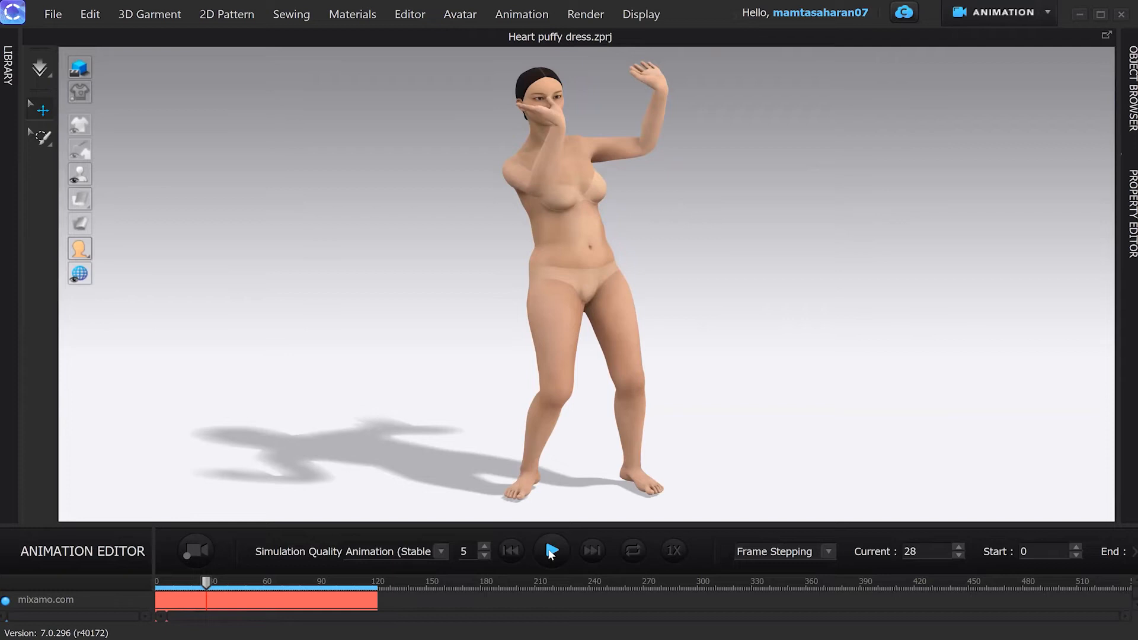
pyautogui.click(550, 552)
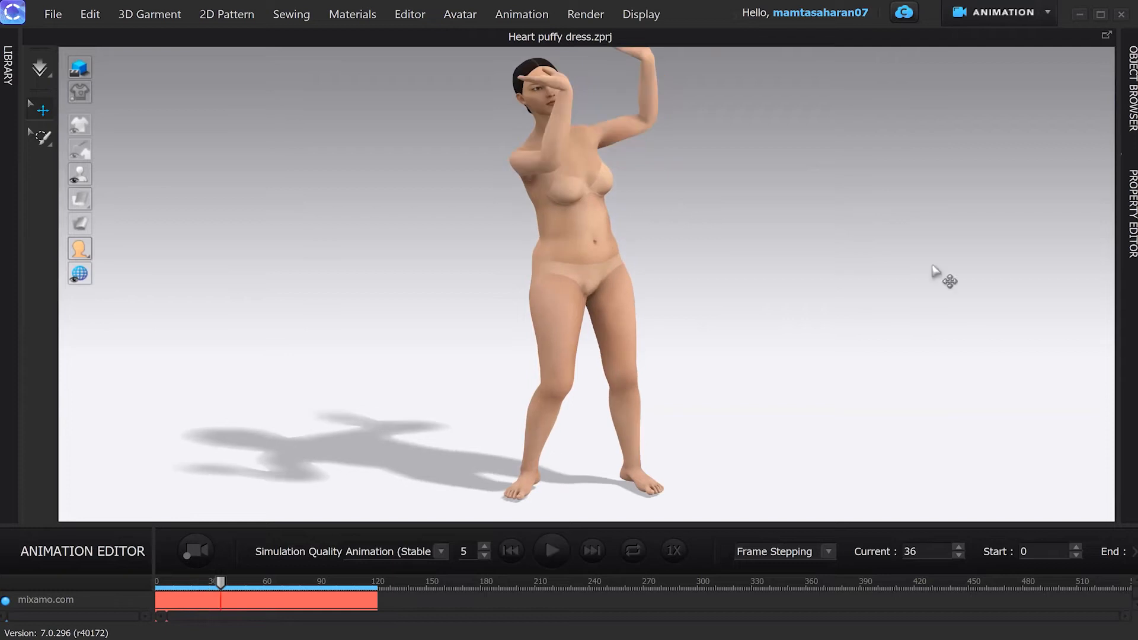
pyautogui.click(1048, 12)
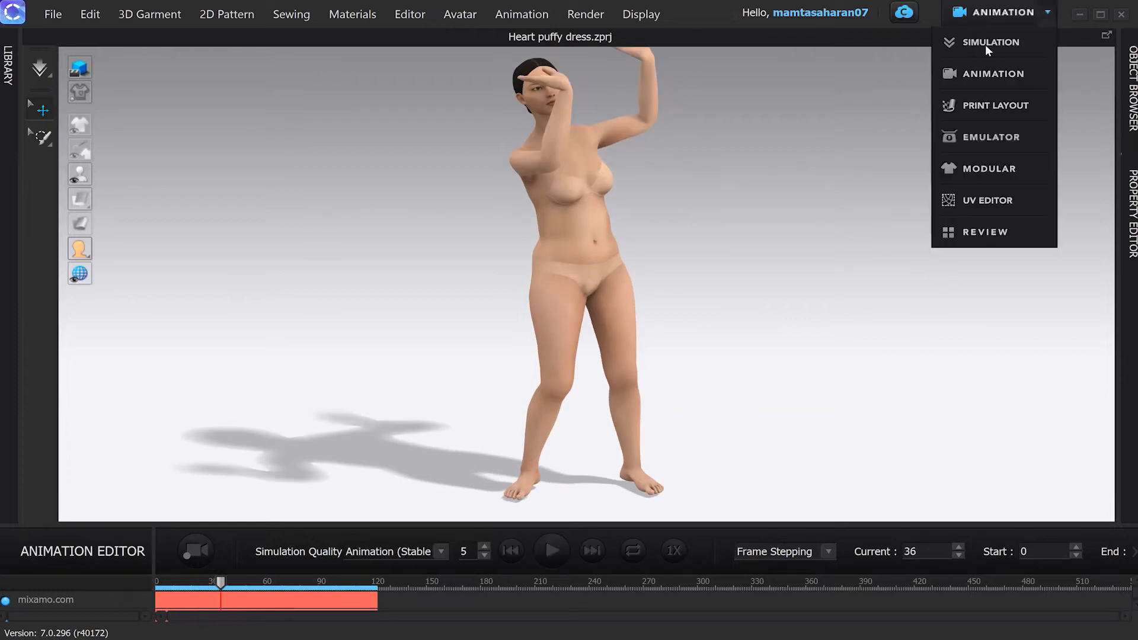
pyautogui.click(985, 44)
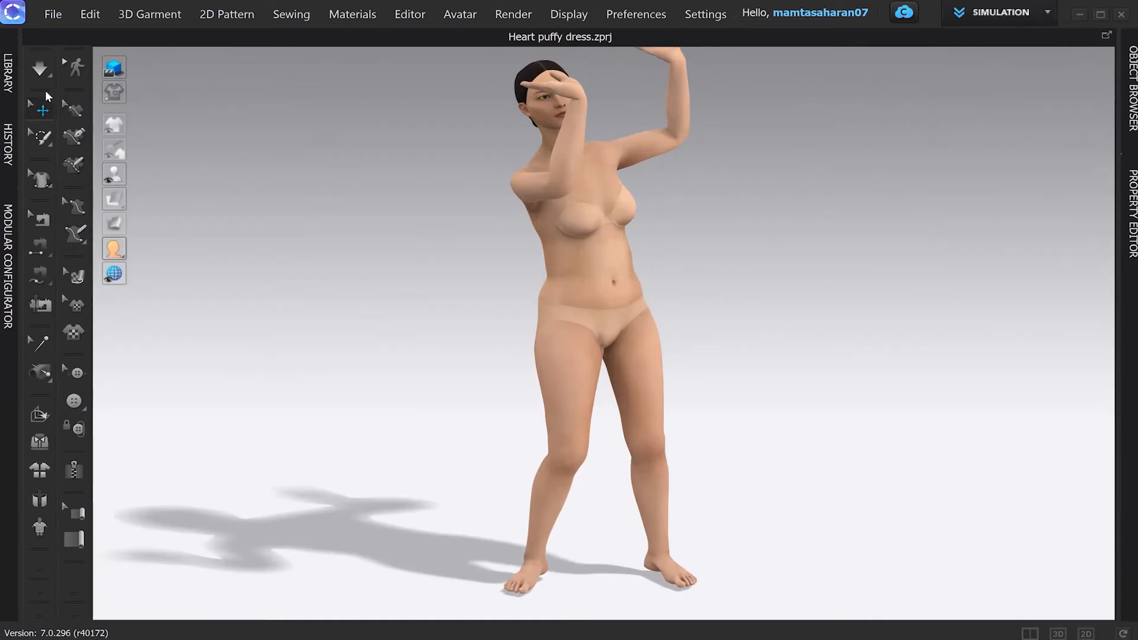
# Step: Save the joint motion as 'Hip hop dance' for the entire region, then select the avatar
pyautogui.click(53, 15)
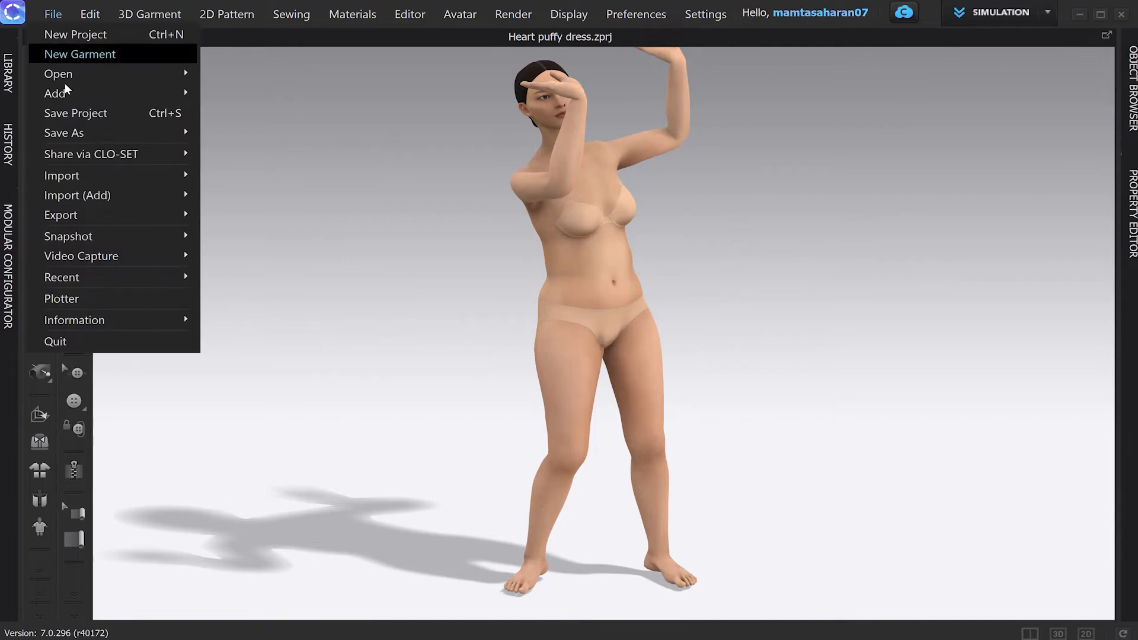
pyautogui.moveTo(80, 135)
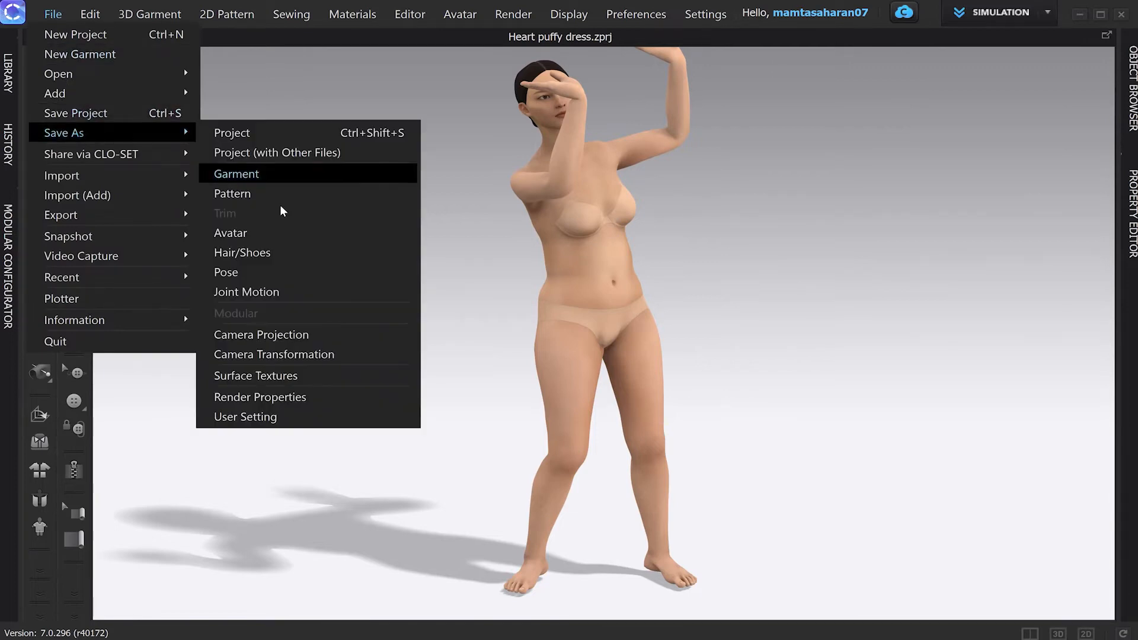
pyautogui.click(245, 293)
pyautogui.write('Hip')
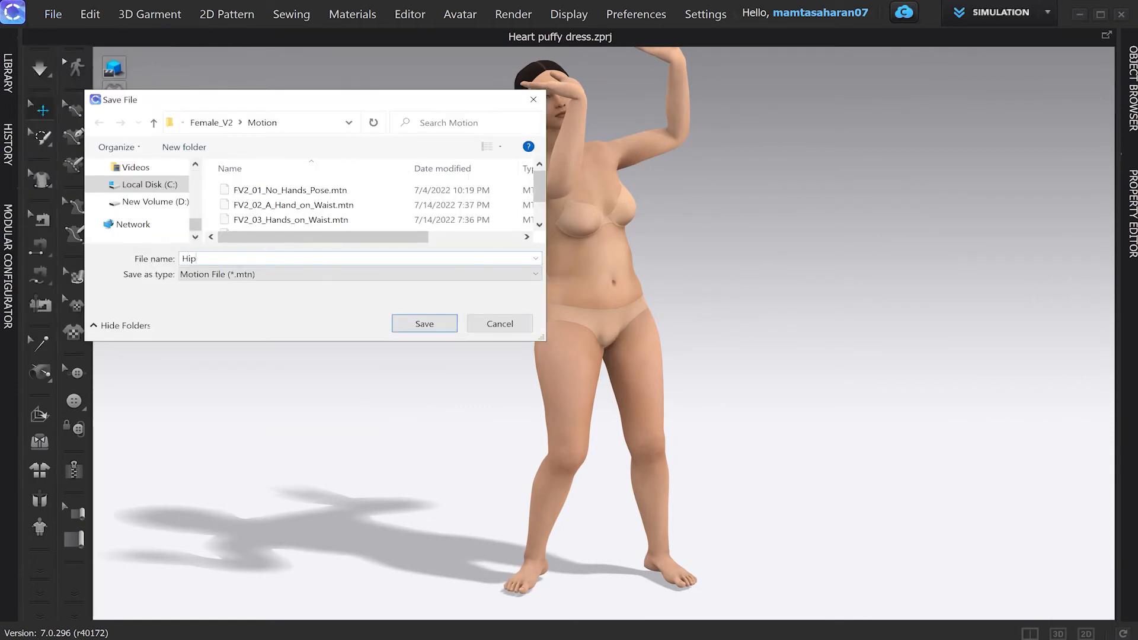
pyautogui.write(' hop dance')
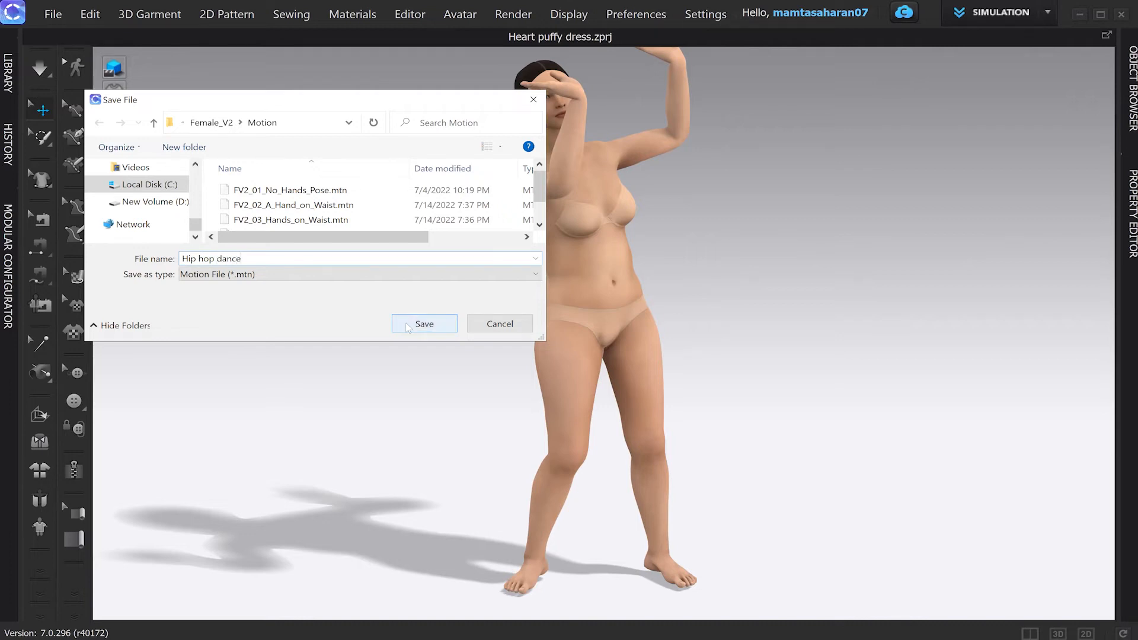
pyautogui.click(407, 328)
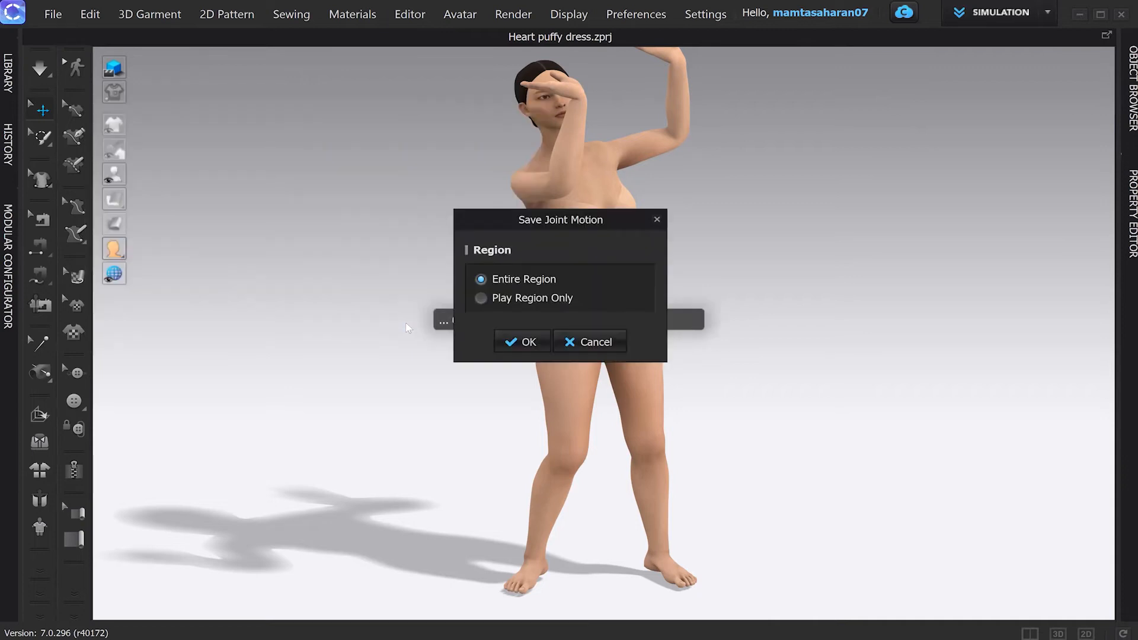
pyautogui.click(517, 343)
pyautogui.click(603, 281)
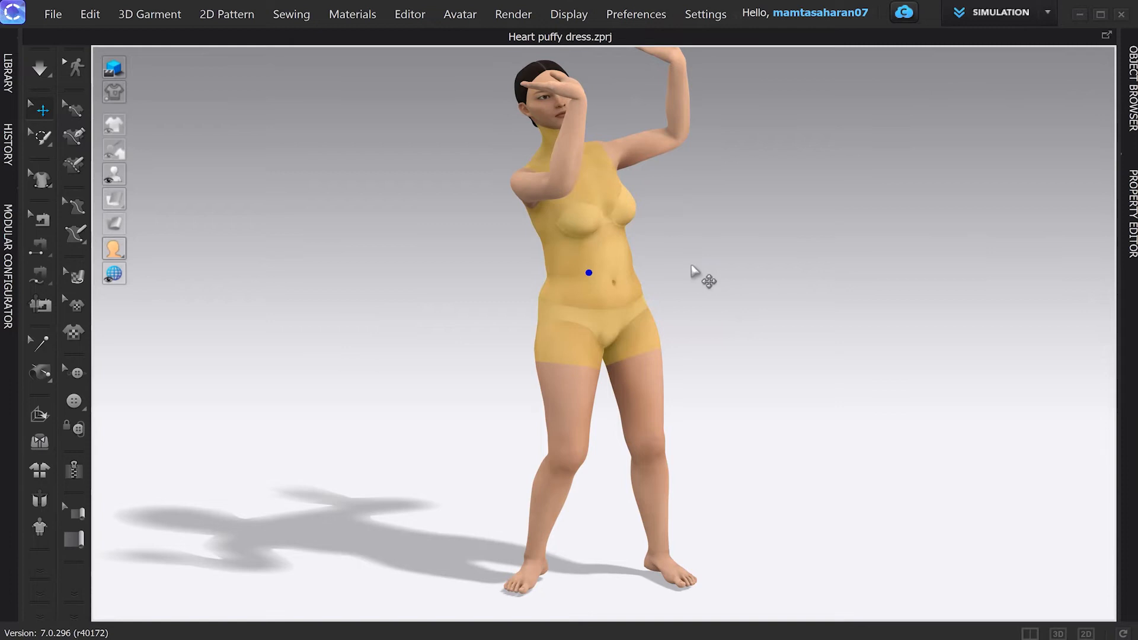
# Step: Delete the current avatar and import the Trial_Feifei FBX from Downloads in its place
pyautogui.press('Delete')
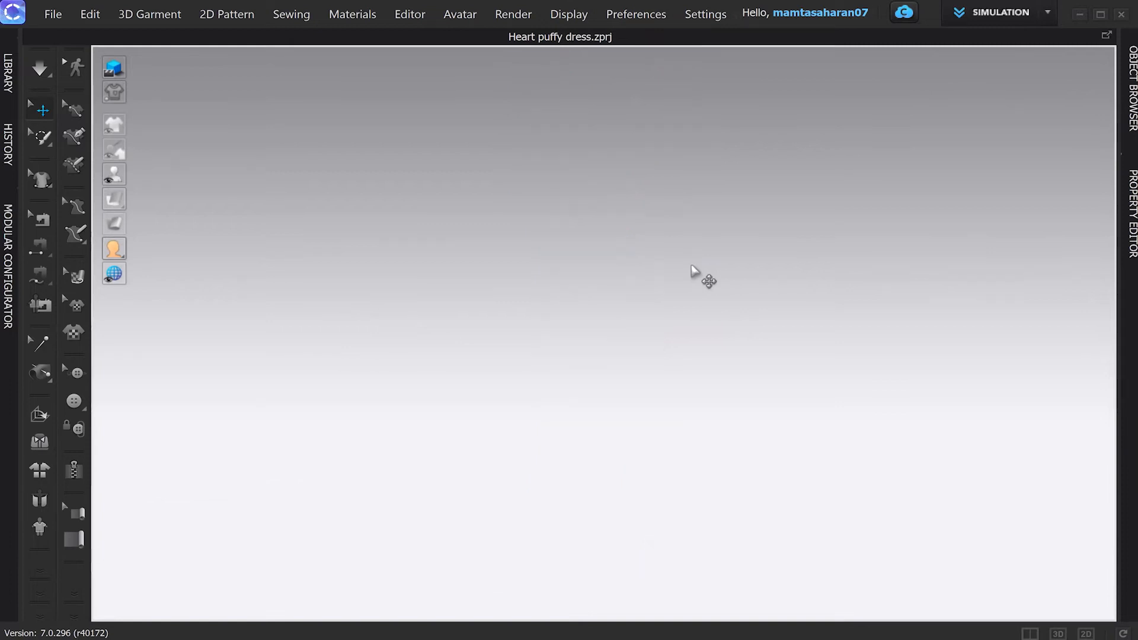
pyautogui.click(53, 14)
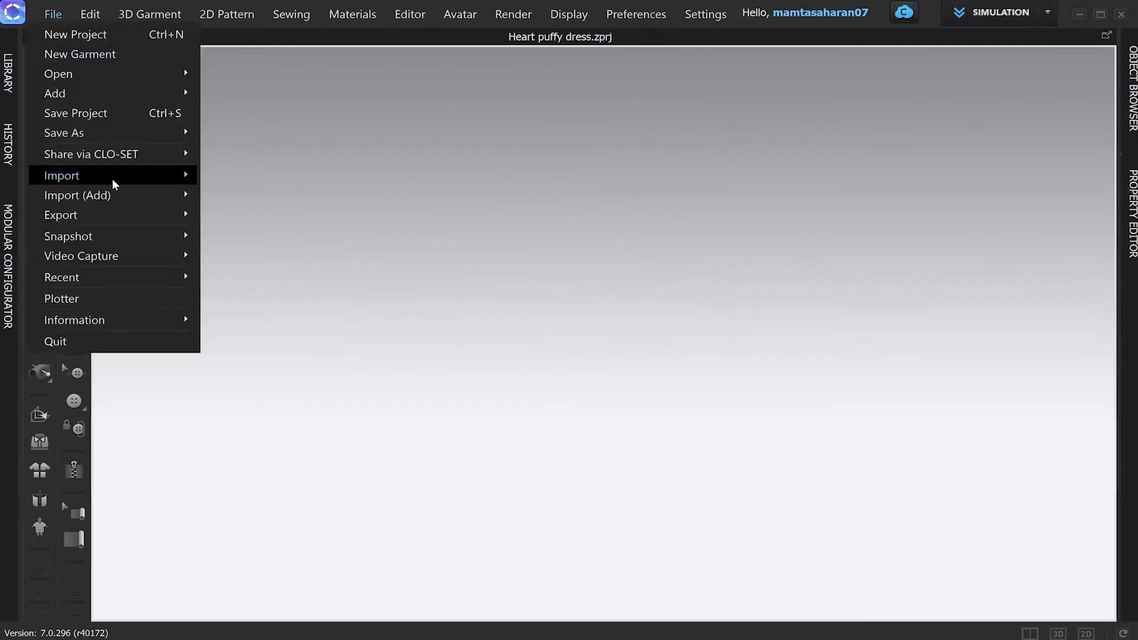
pyautogui.moveTo(115, 185)
pyautogui.click(227, 275)
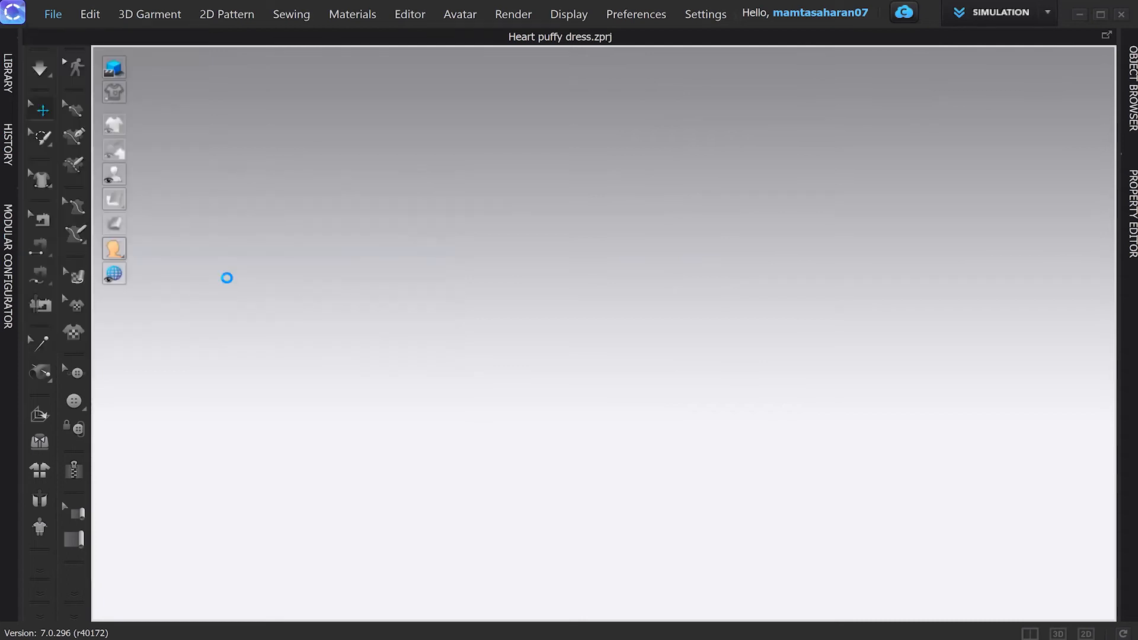
pyautogui.click(361, 219)
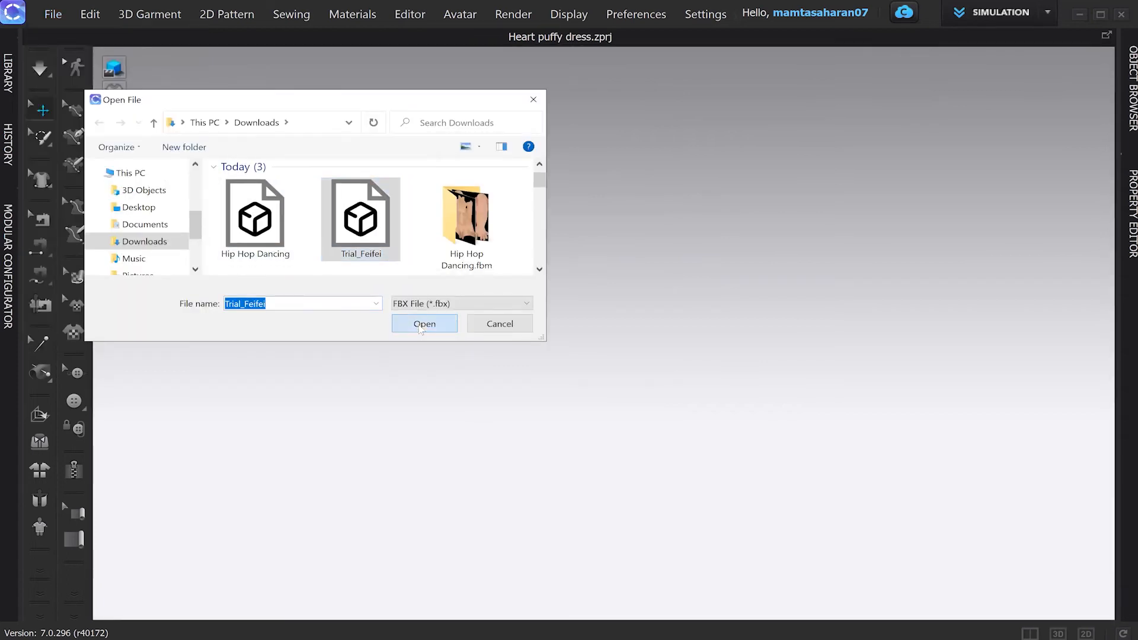
pyautogui.press('Return')
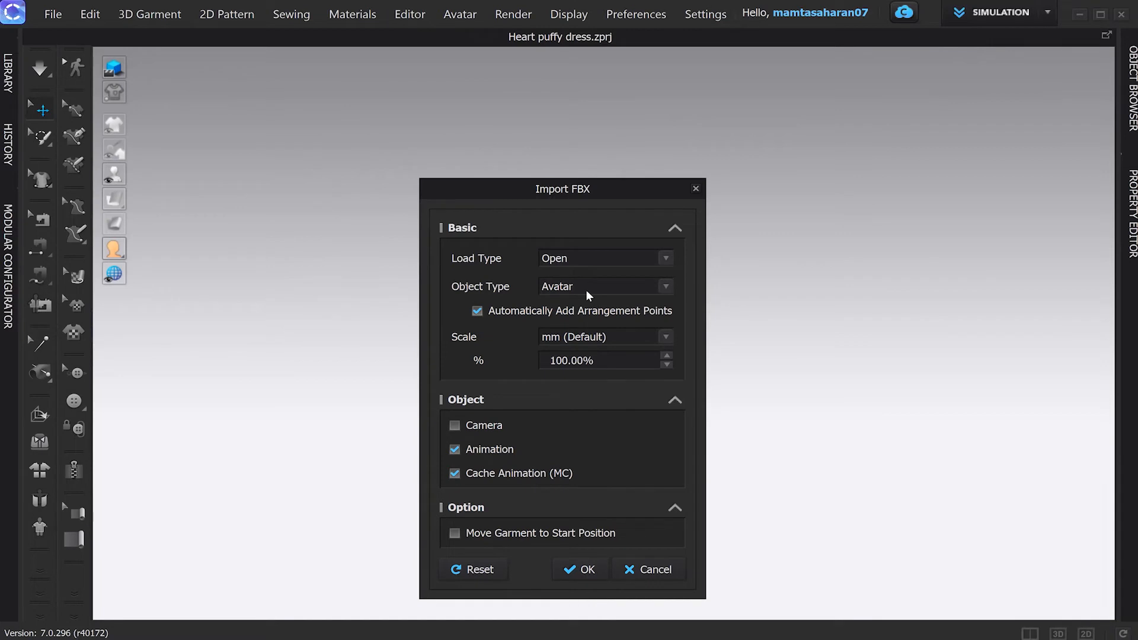
pyautogui.click(53, 16)
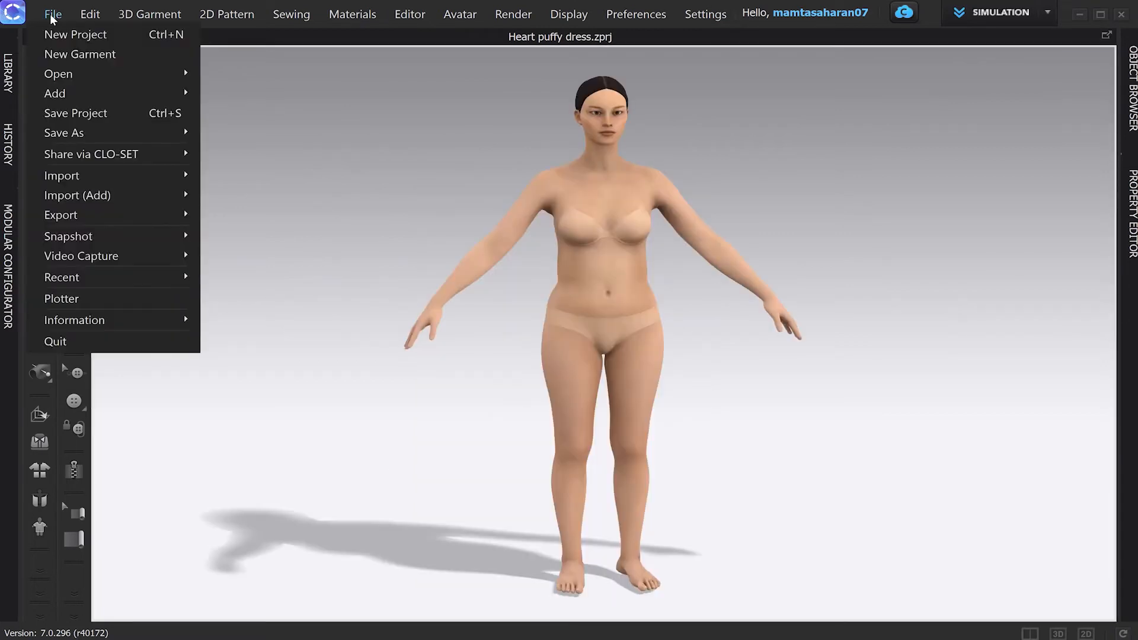
# Step: Open the Heart puffy dress project without saving the current scene
pyautogui.moveTo(71, 93)
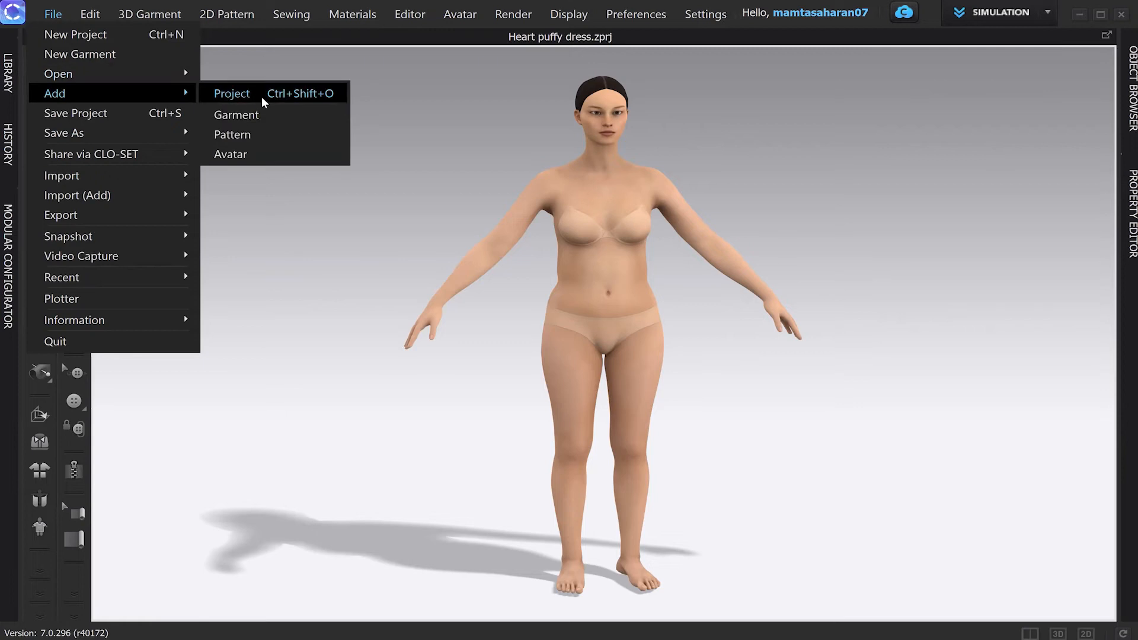
pyautogui.moveTo(184, 74)
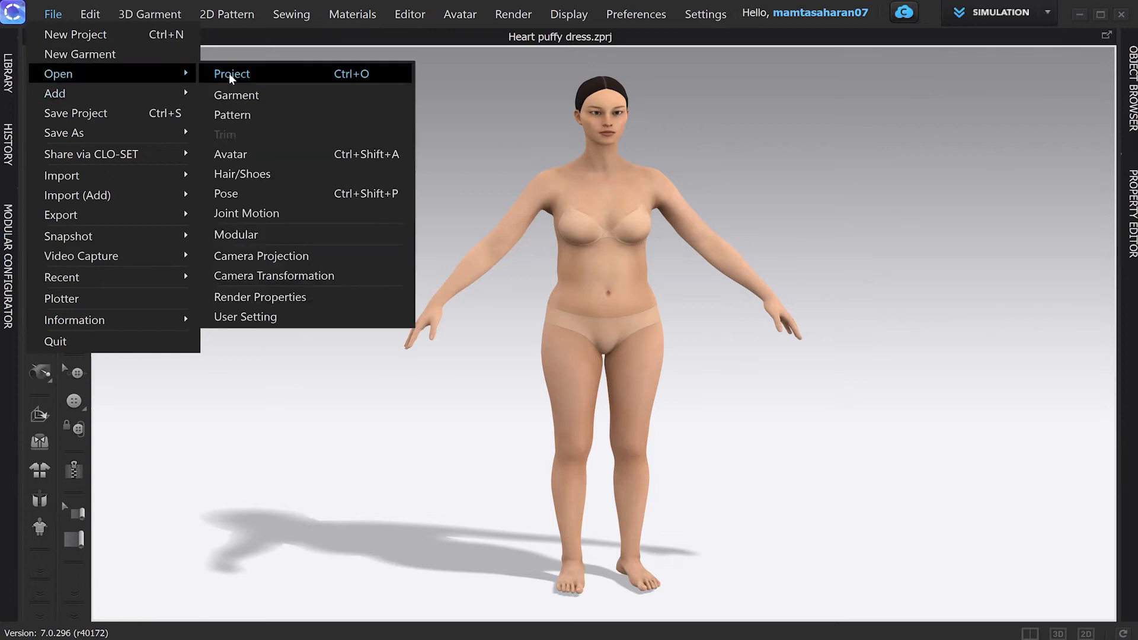
pyautogui.click(230, 76)
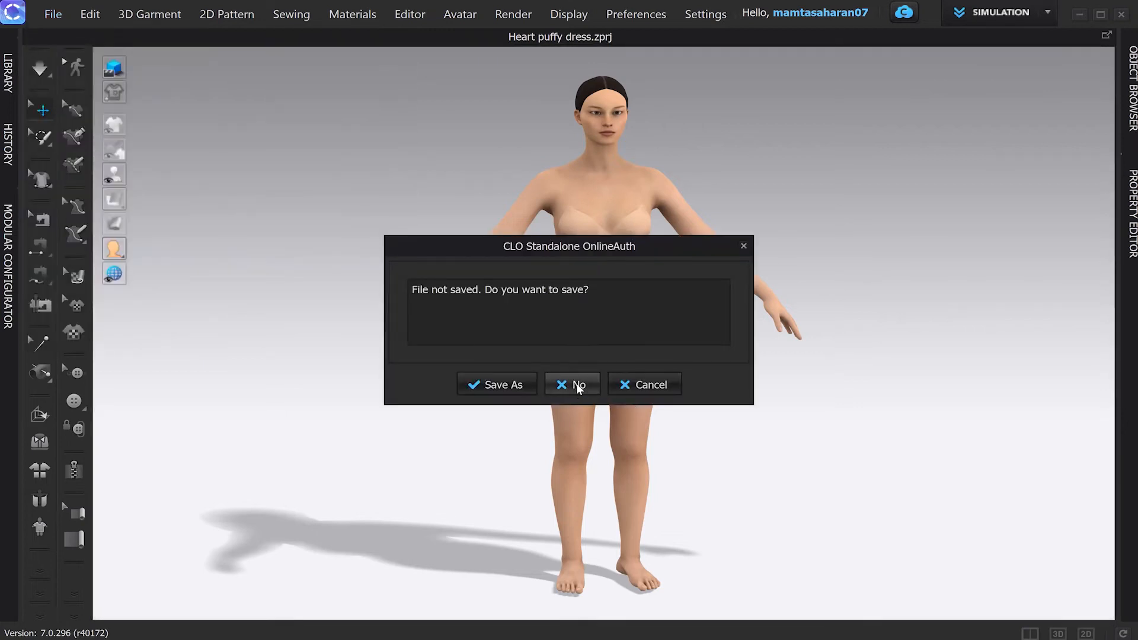
pyautogui.click(578, 386)
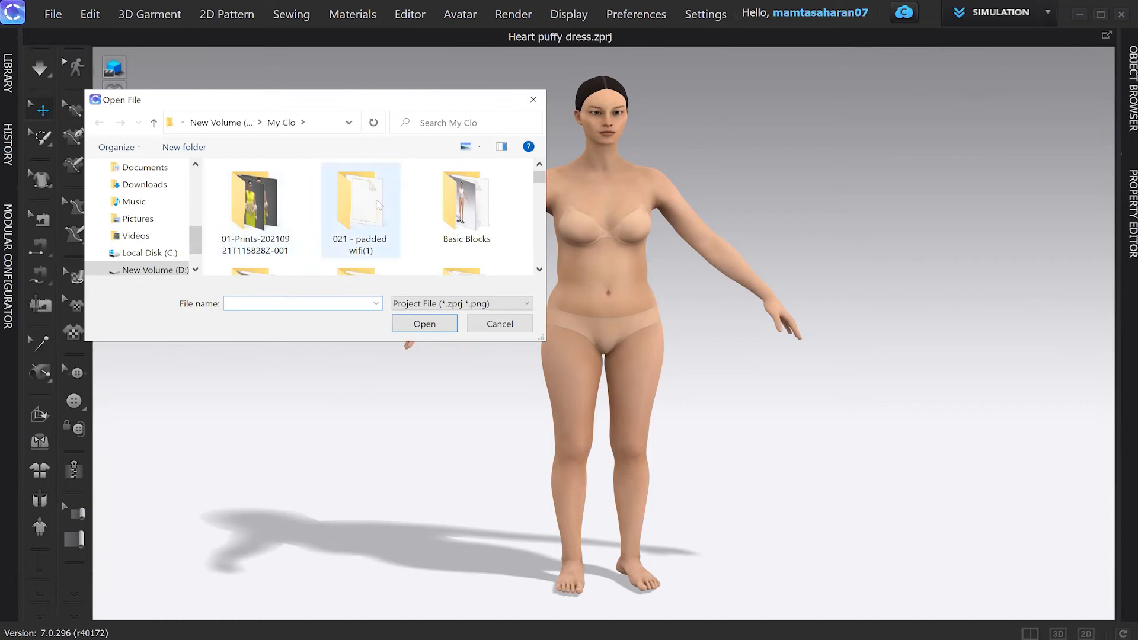
pyautogui.scroll(-2, 378, 205)
pyautogui.scroll(-8, 378, 205)
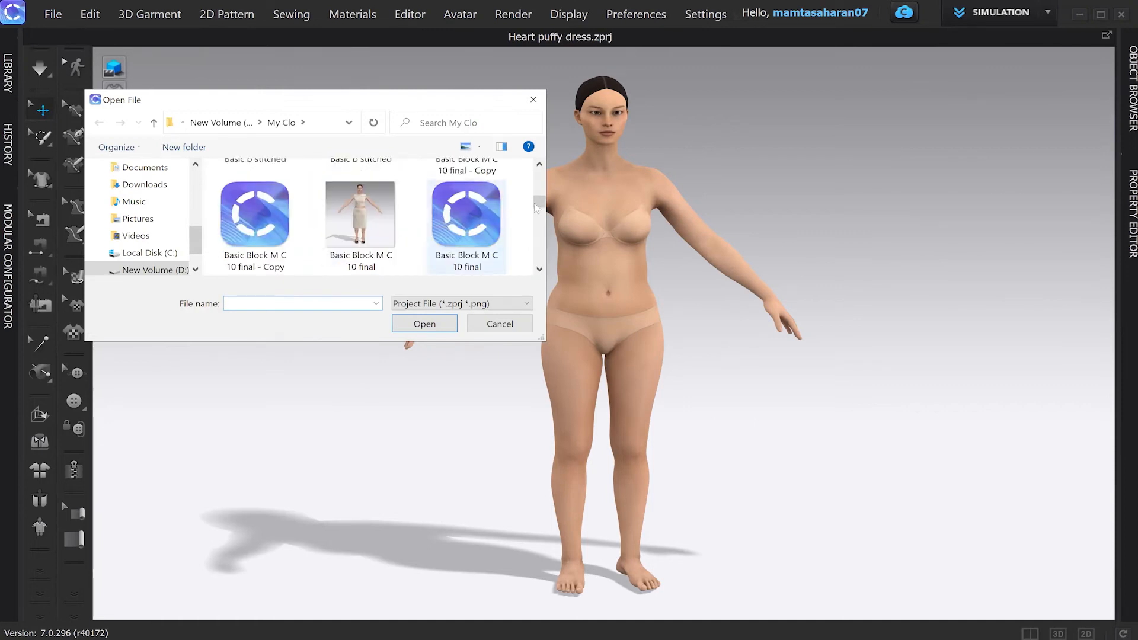
pyautogui.scroll(-3, 375, 228)
pyautogui.scroll(-10, 373, 227)
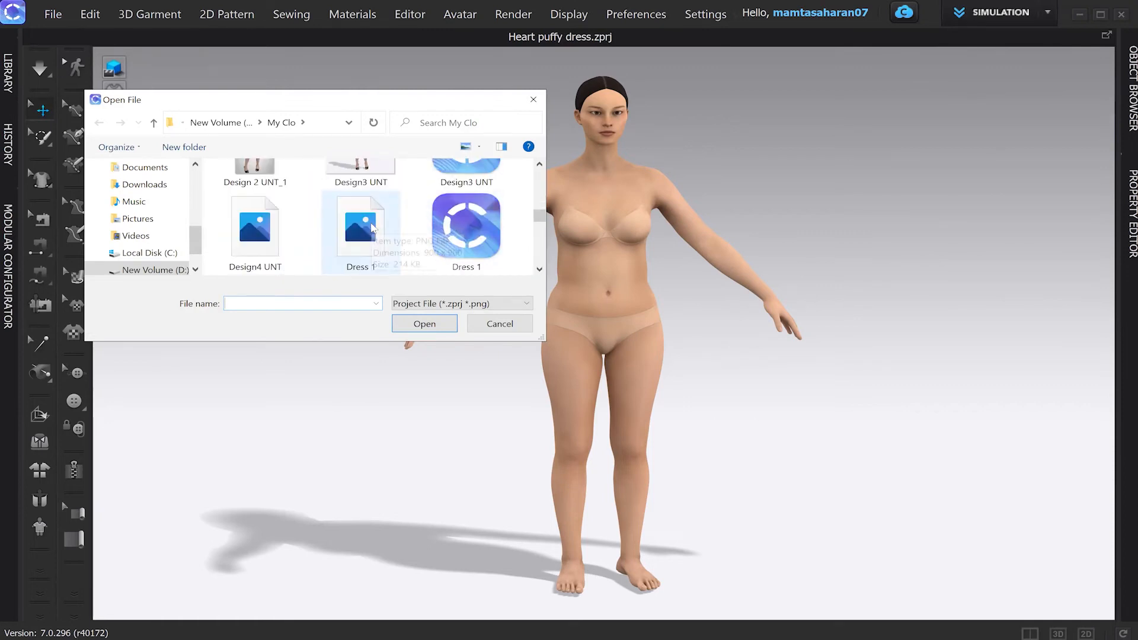
pyautogui.click(363, 231)
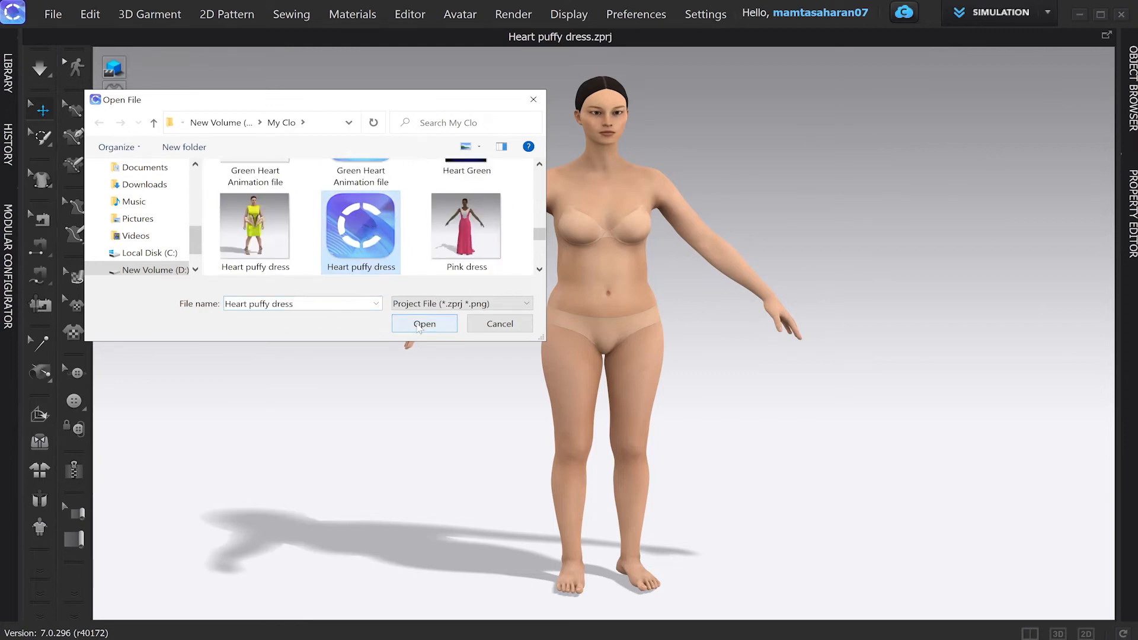
pyautogui.click(419, 326)
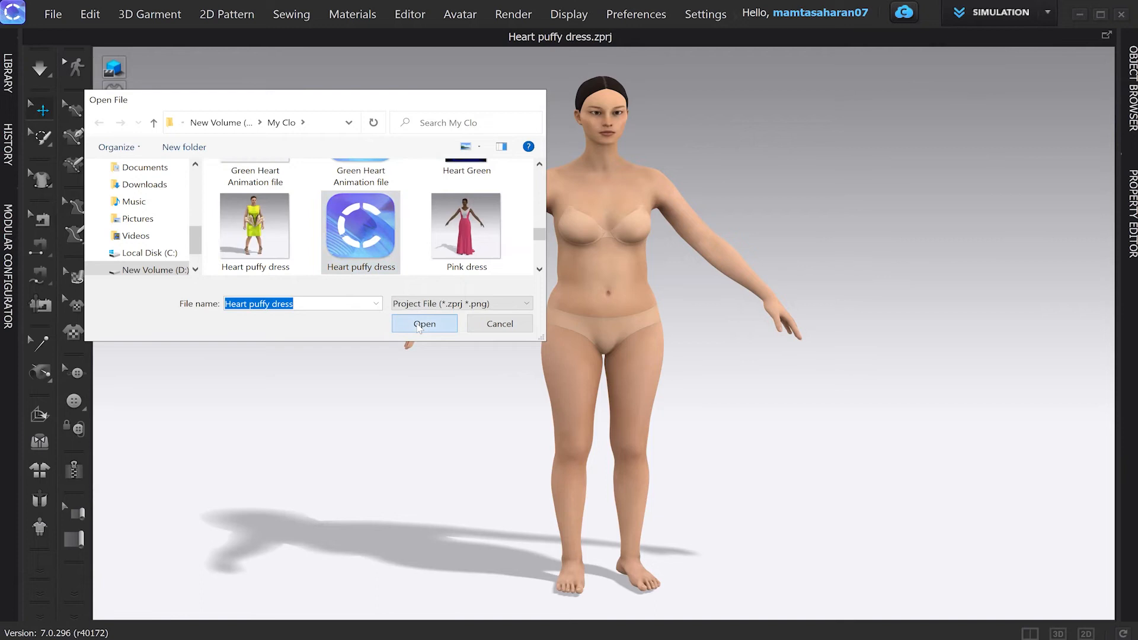
# Step: Add the dress to the scene without its own avatar, using mm units
pyautogui.click(479, 231)
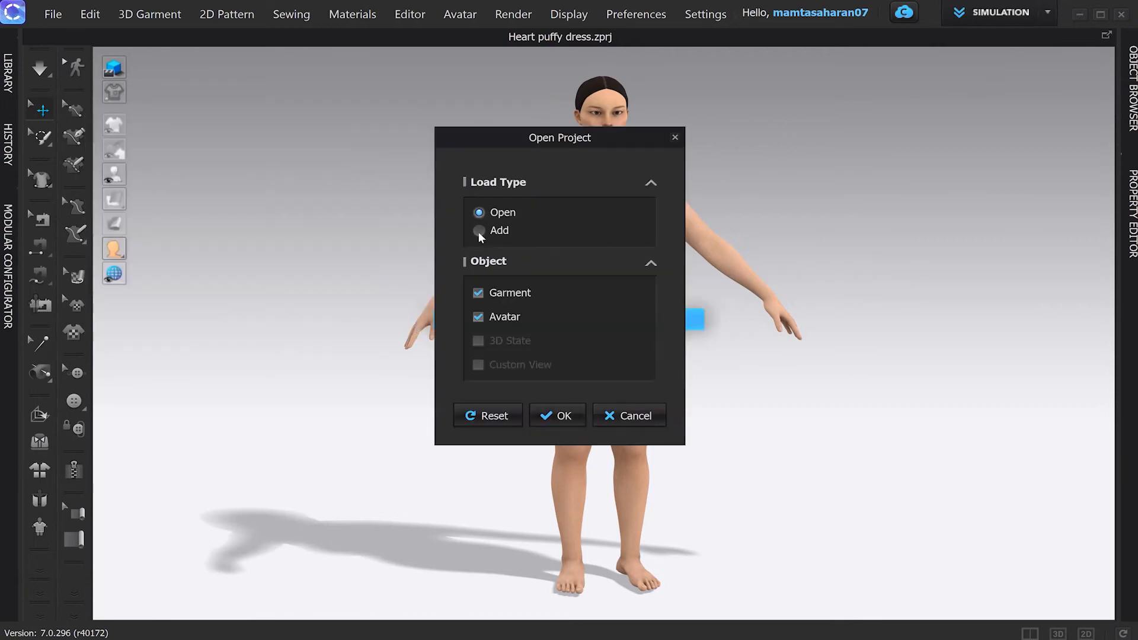
pyautogui.click(478, 316)
pyautogui.click(569, 497)
pyautogui.click(518, 512)
pyautogui.click(558, 548)
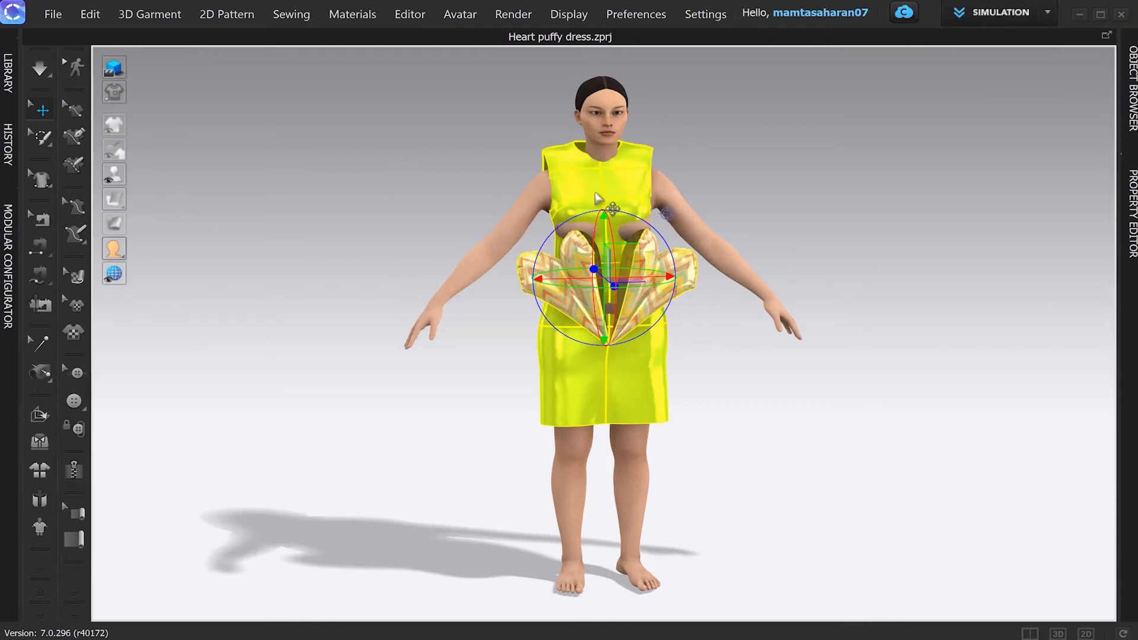
# Step: Nudge the dress slightly lower, then display Silk_Charmeuse's properties from the fabric list
pyautogui.moveTo(608, 224); pyautogui.dragTo(607, 230)
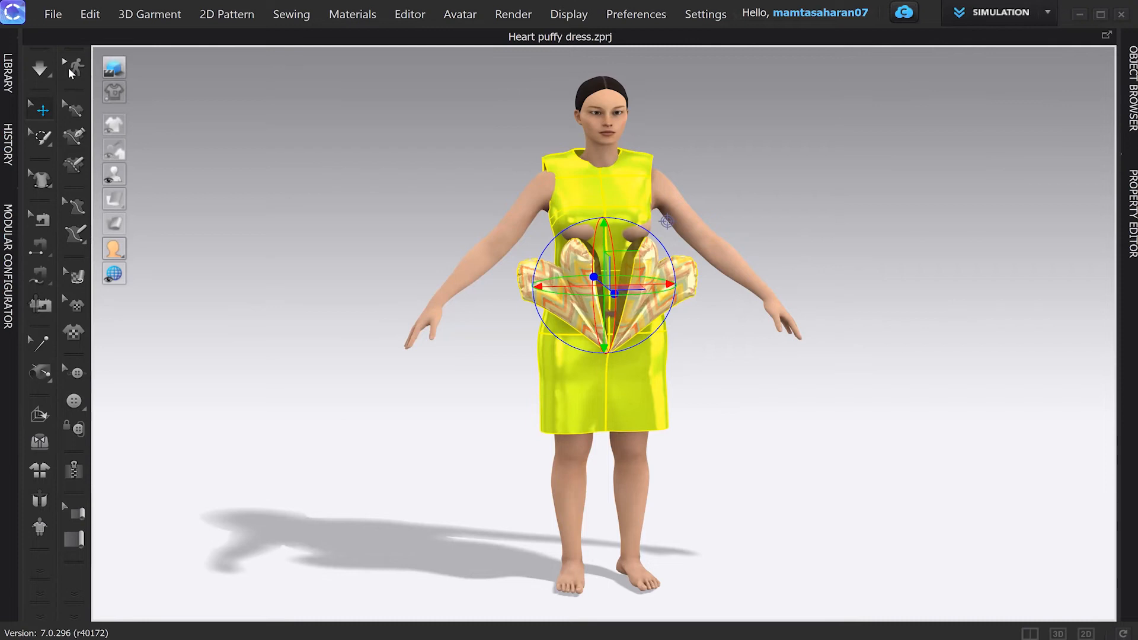
pyautogui.click(368, 172)
pyautogui.click(1129, 197)
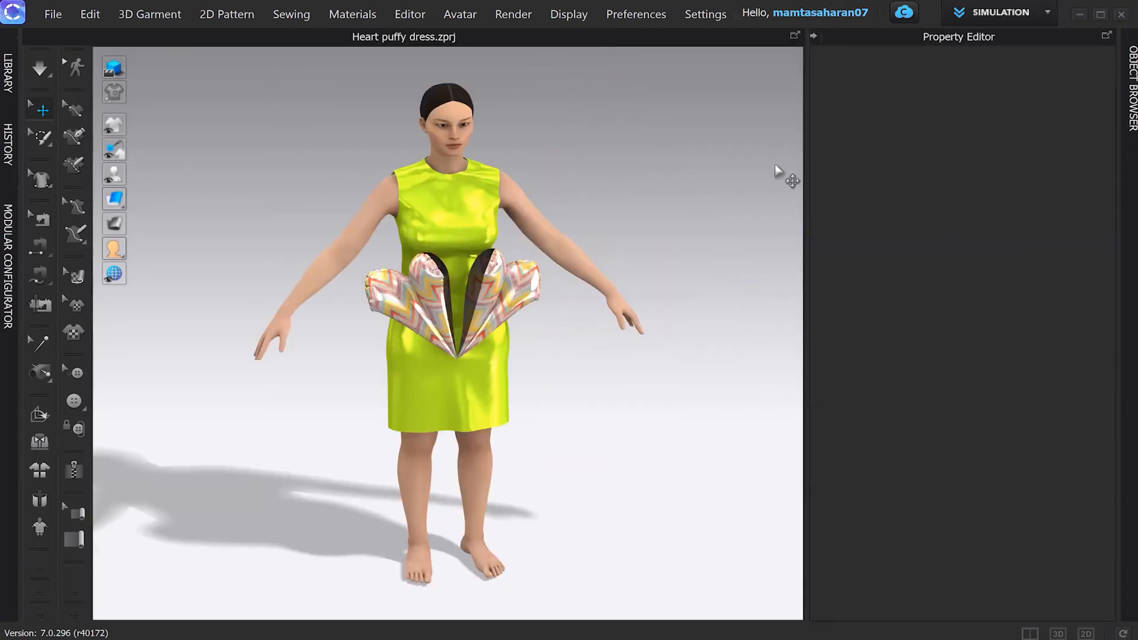
pyautogui.click(1131, 89)
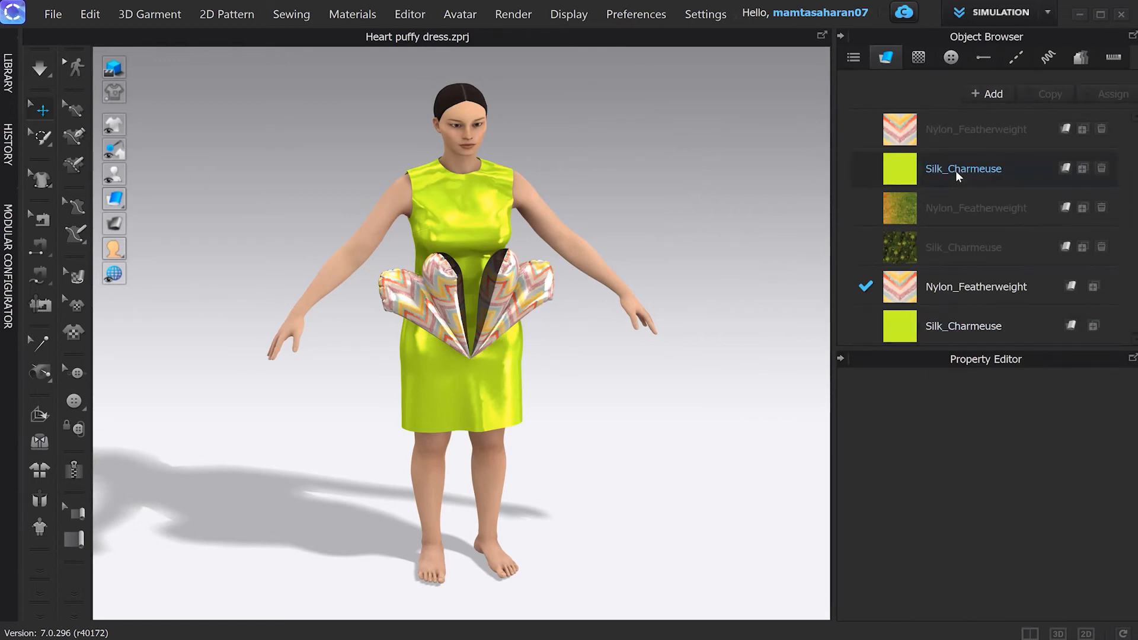
pyautogui.click(954, 171)
pyautogui.scroll(-5, 1031, 511)
pyautogui.scroll(10, 1008, 533)
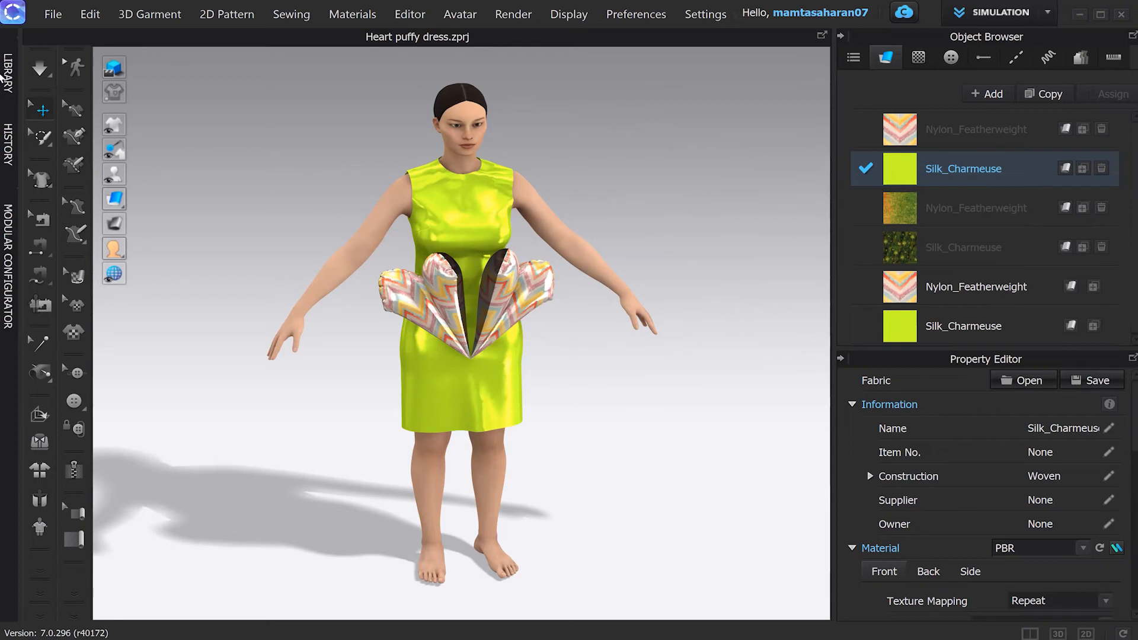
# Step: Apply the Hip hop dance motion from Library > Avatar > Motion, loading from start position
pyautogui.click(7, 81)
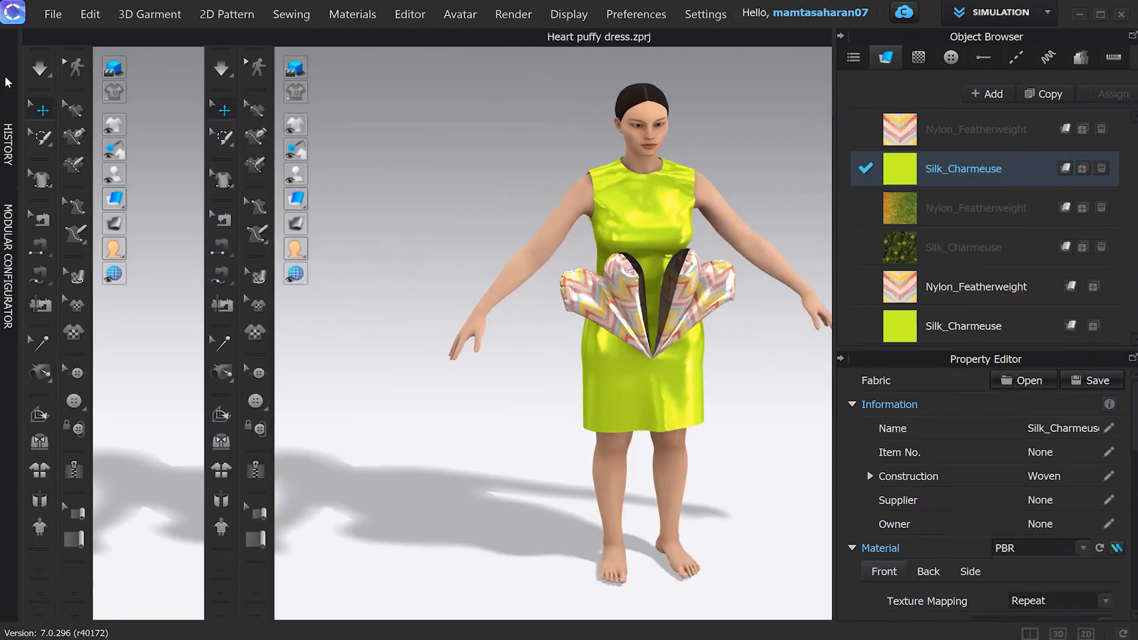
pyautogui.doubleClick(136, 365)
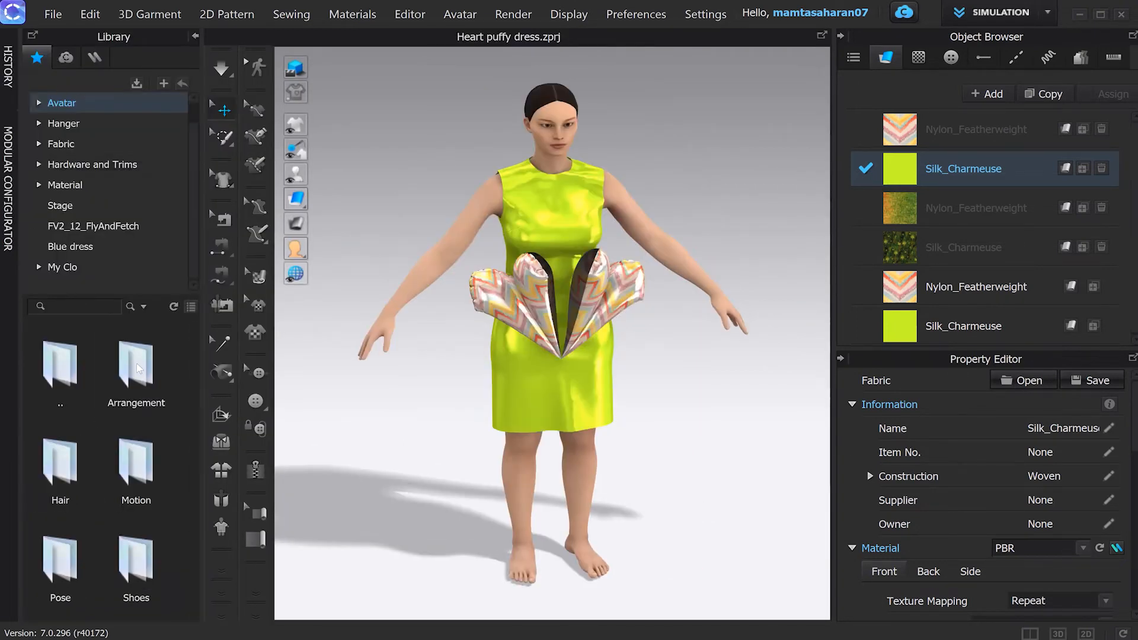
pyautogui.doubleClick(136, 465)
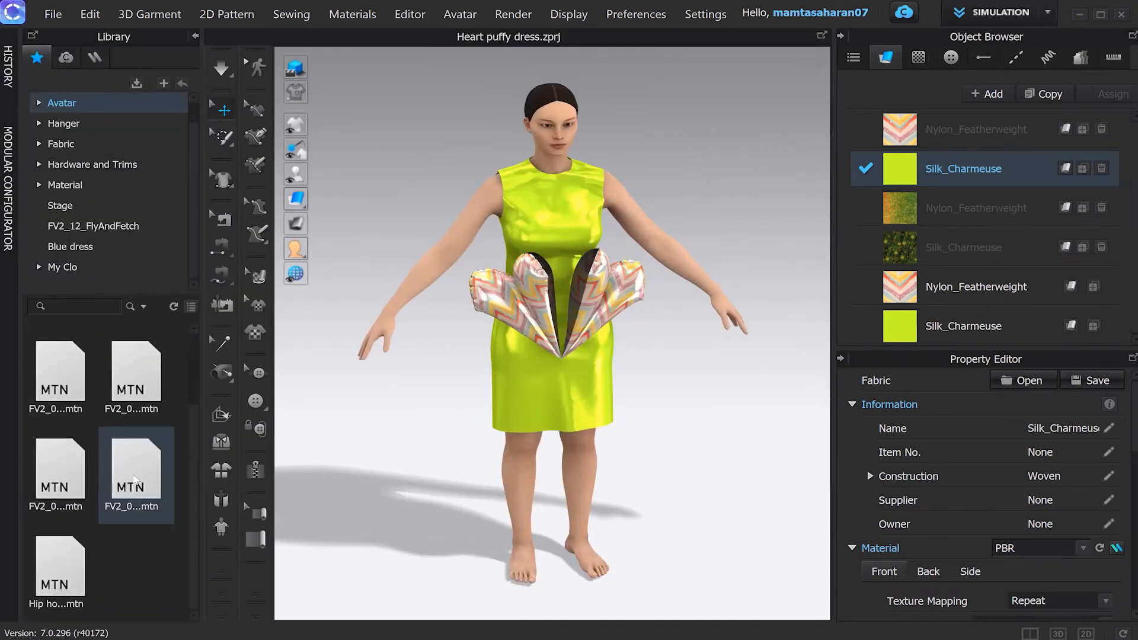
pyautogui.doubleClick(53, 570)
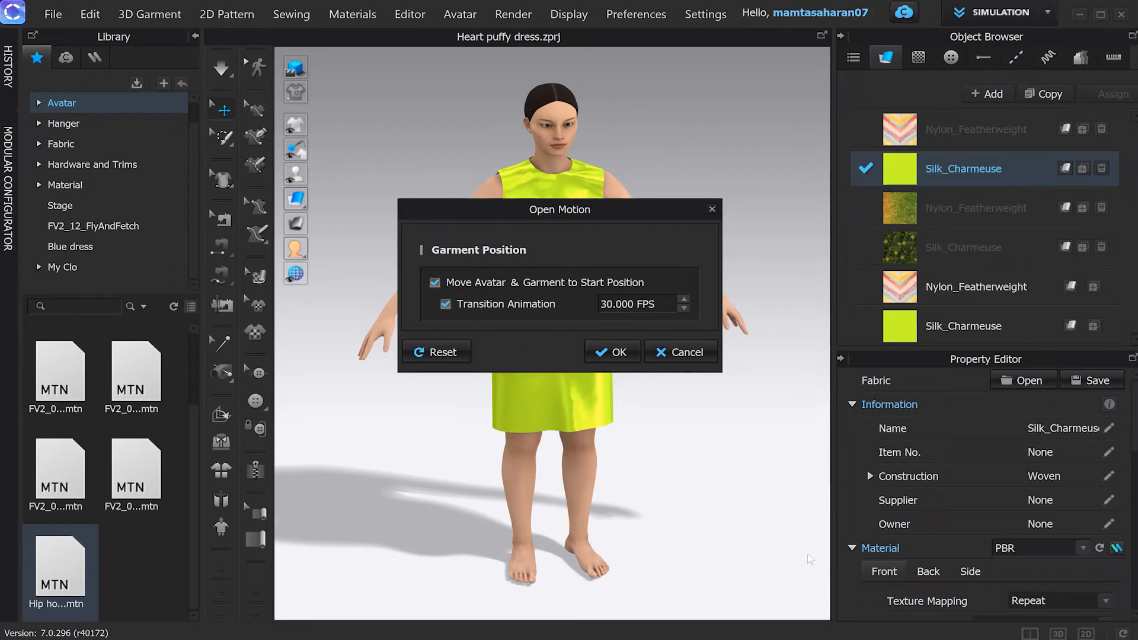
pyautogui.click(605, 355)
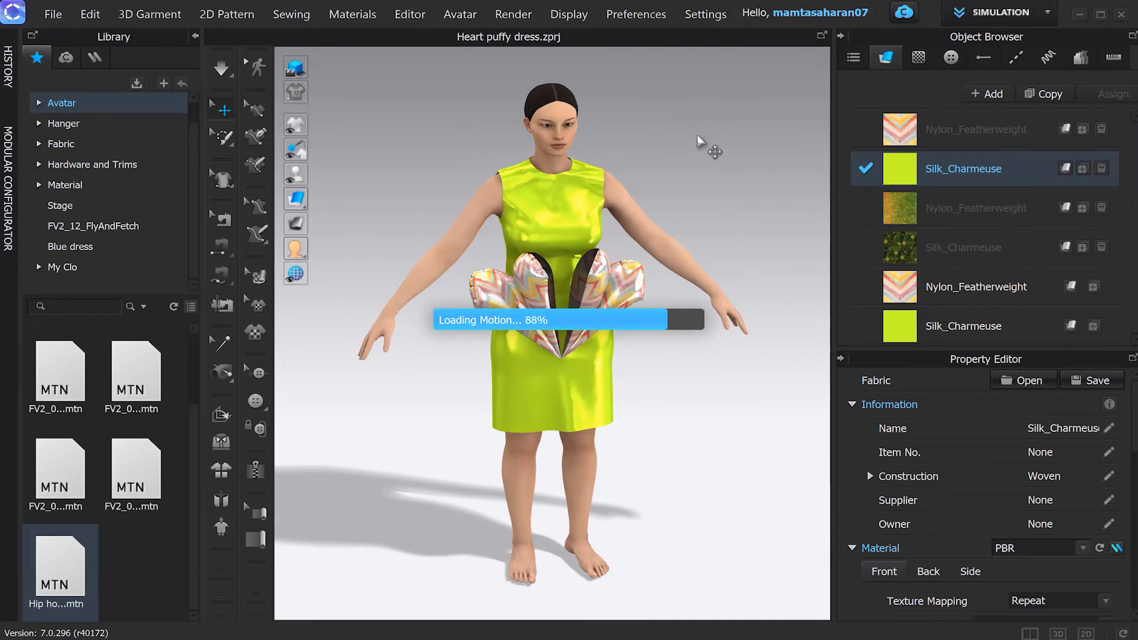
pyautogui.click(1049, 13)
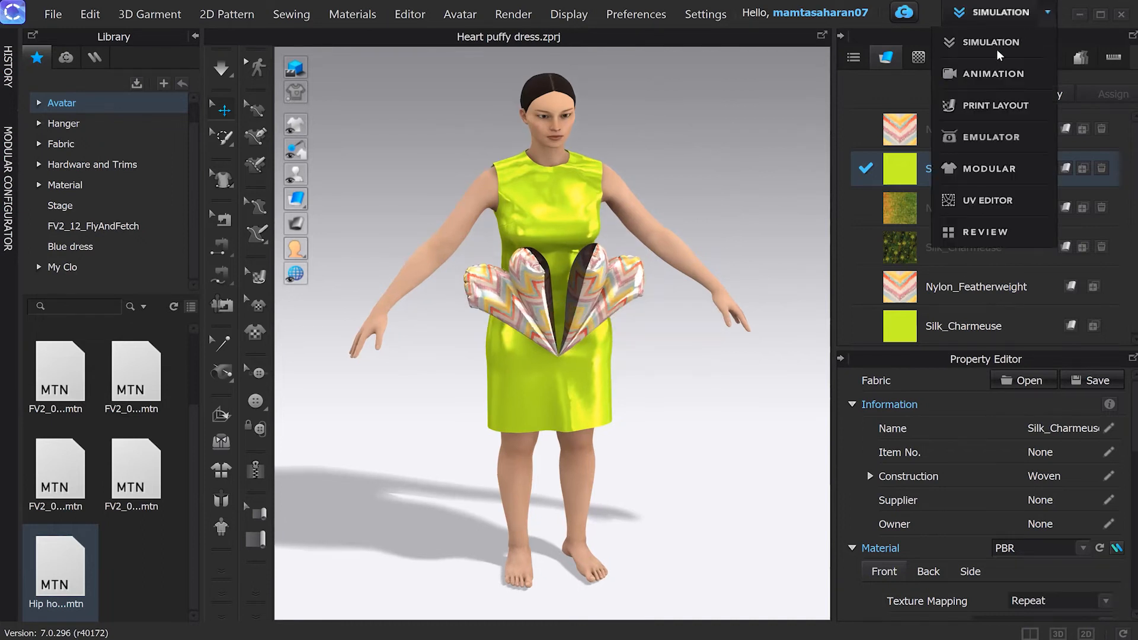
# Step: Switch to Animation mode, record the garment simulation, and rewind the timeline to an early frame
pyautogui.click(987, 74)
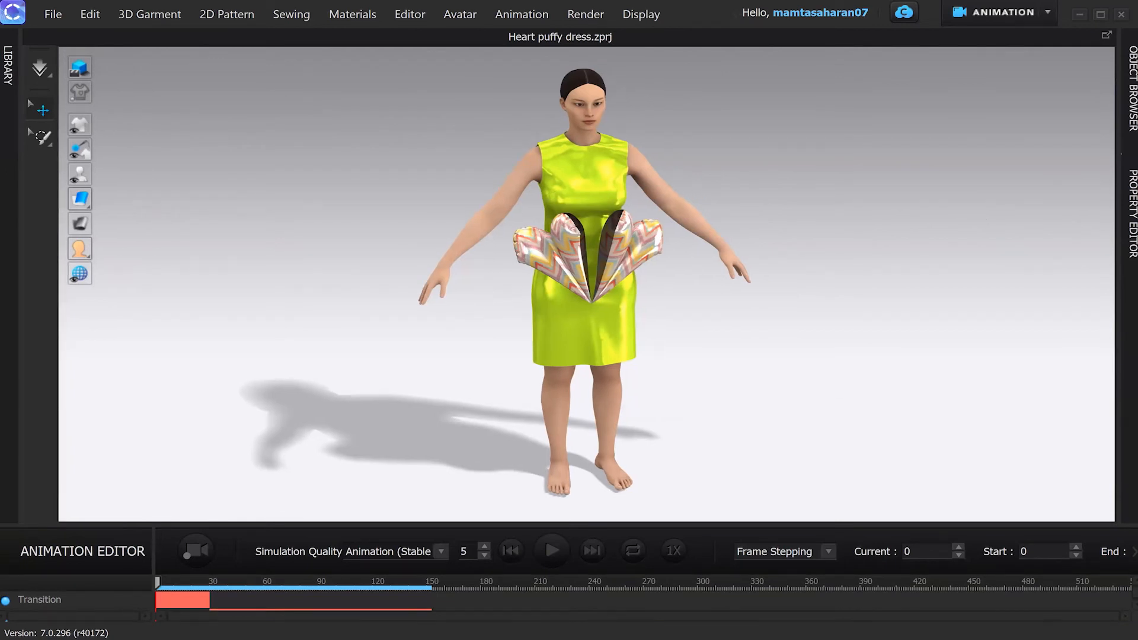
pyautogui.moveTo(159, 587); pyautogui.dragTo(141, 573)
pyautogui.click(194, 553)
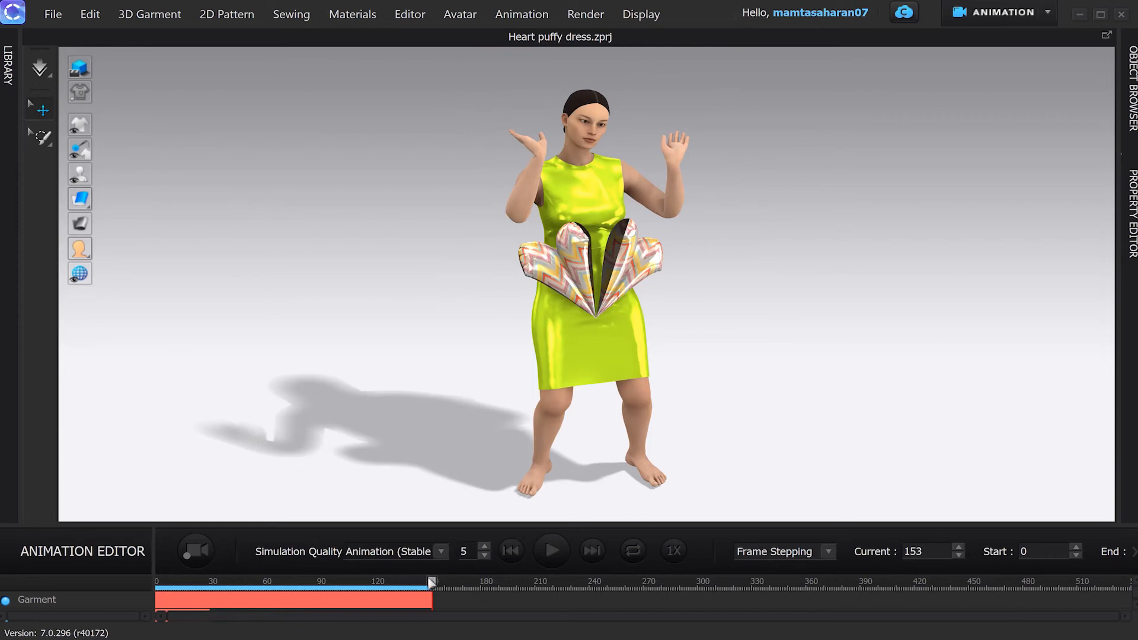
pyautogui.moveTo(388, 584); pyautogui.dragTo(219, 590)
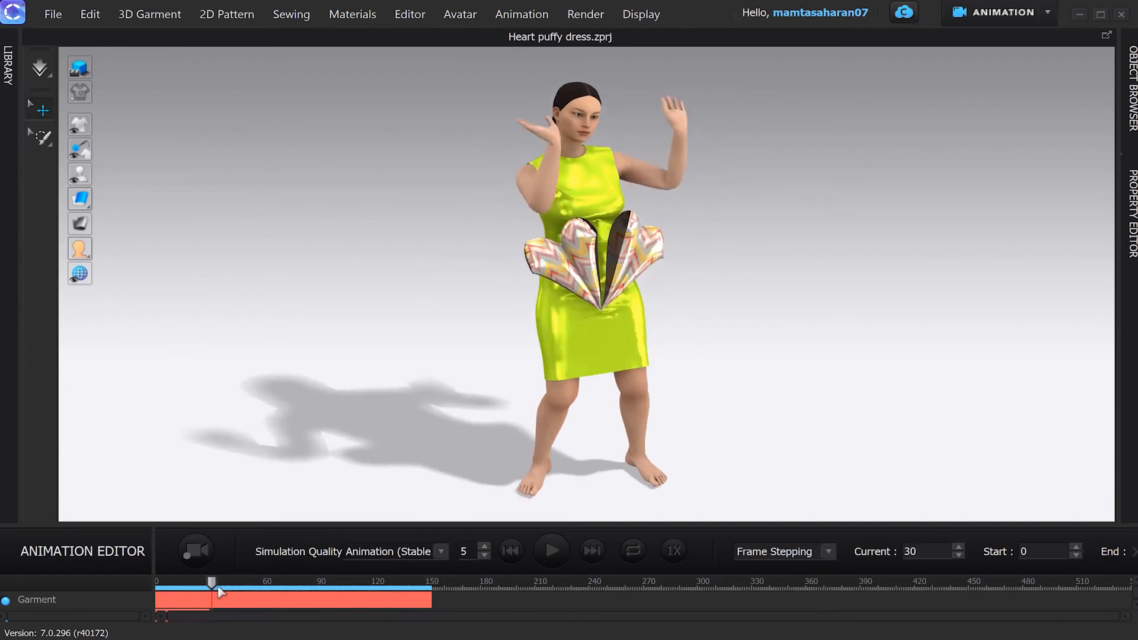
pyautogui.moveTo(212, 591)
pyautogui.mouseDown()
pyautogui.moveTo(166, 580)
pyautogui.moveTo(225, 591)
pyautogui.moveTo(209, 595)
pyautogui.mouseUp()
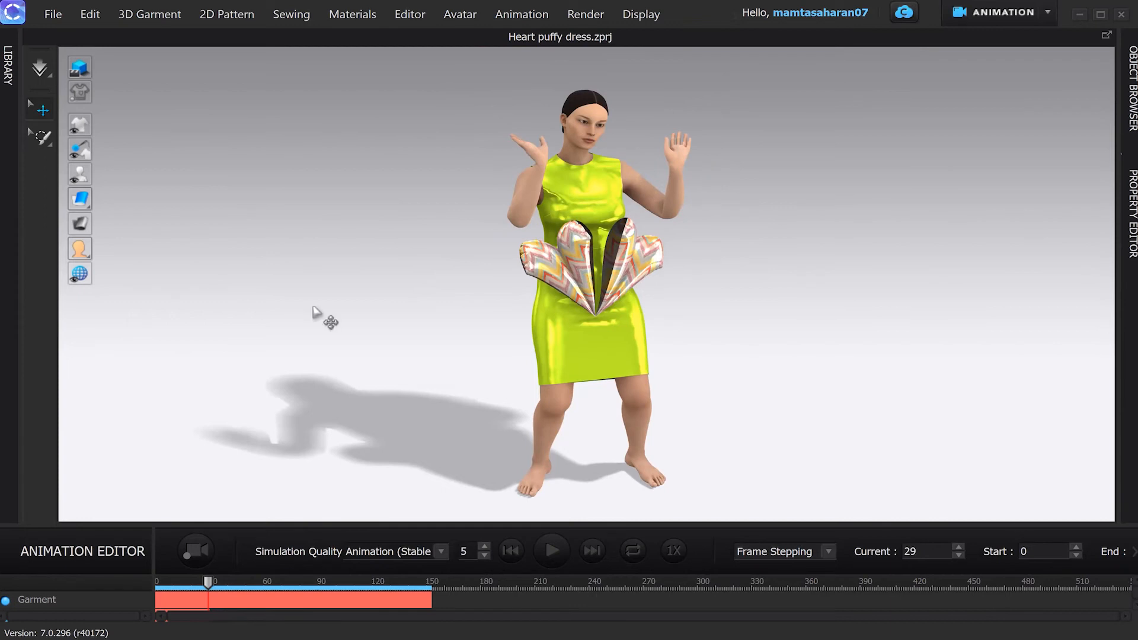
# Step: Start an animation video capture at the 1280 x 720 size
pyautogui.click(52, 17)
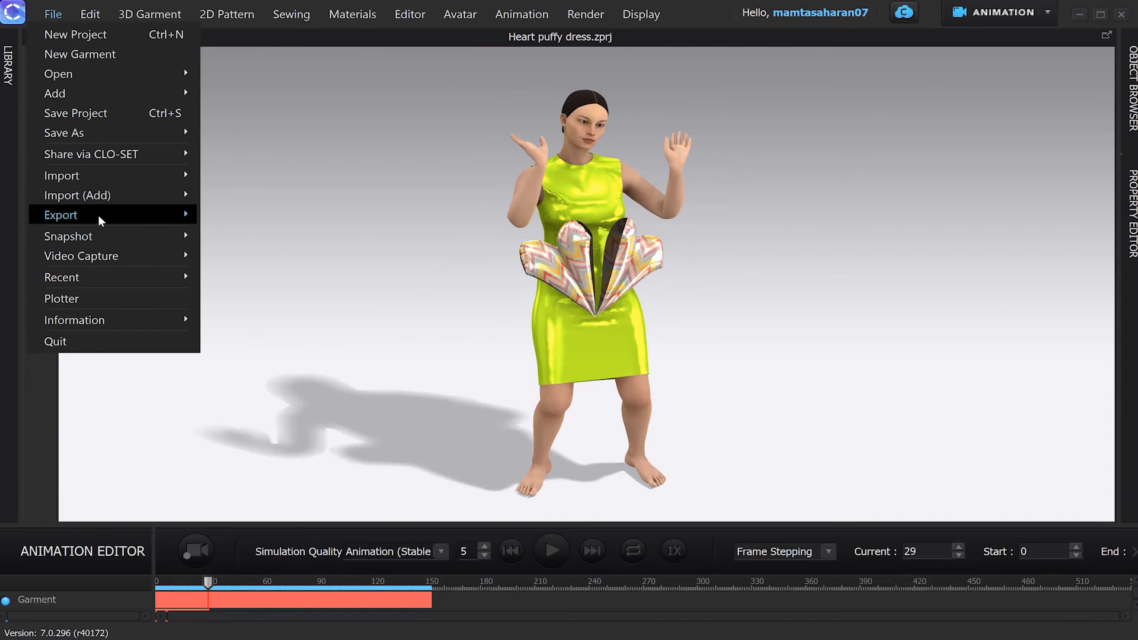
pyautogui.moveTo(123, 262)
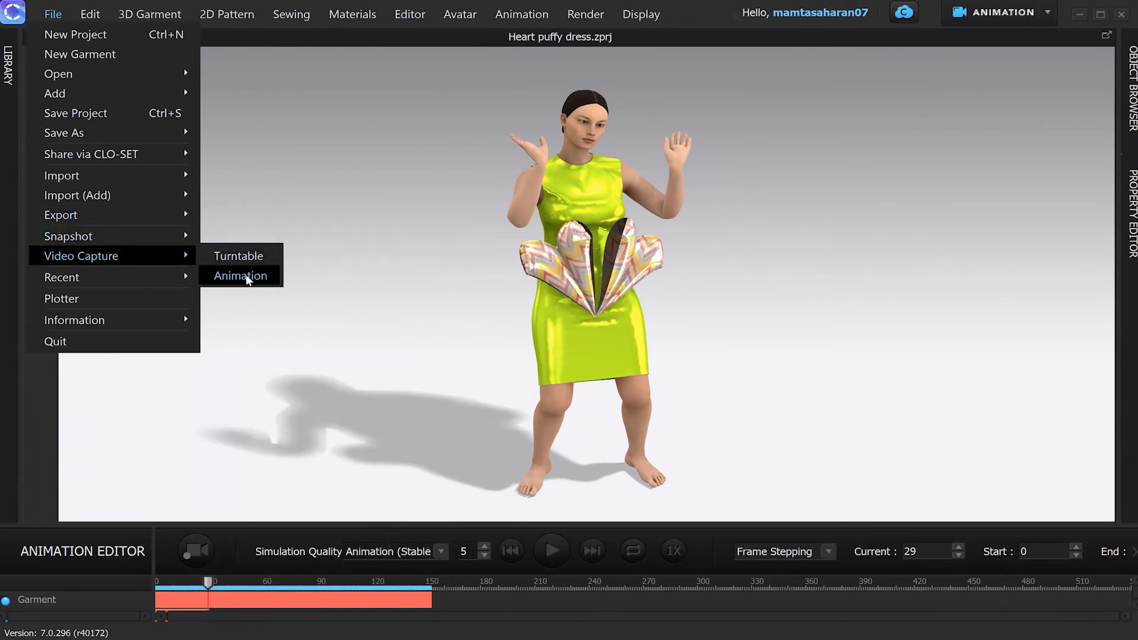
pyautogui.click(241, 276)
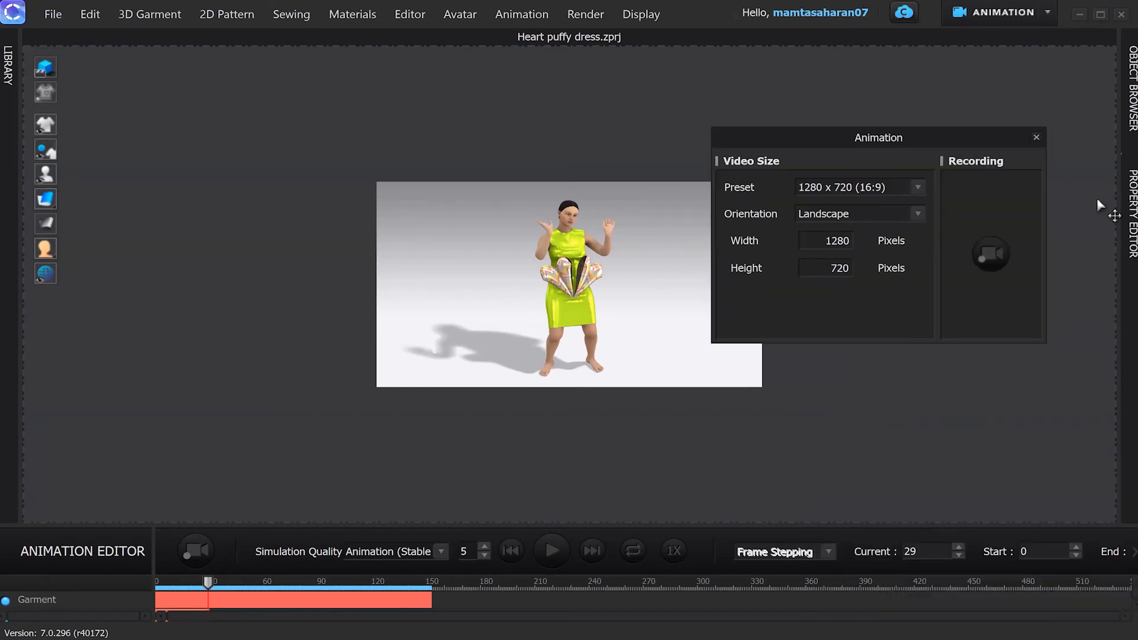
pyautogui.click(917, 188)
pyautogui.click(761, 219)
# Step: Record the dancing avatar, pausing to reframe the view and resuming, then stop the capture
pyautogui.click(990, 255)
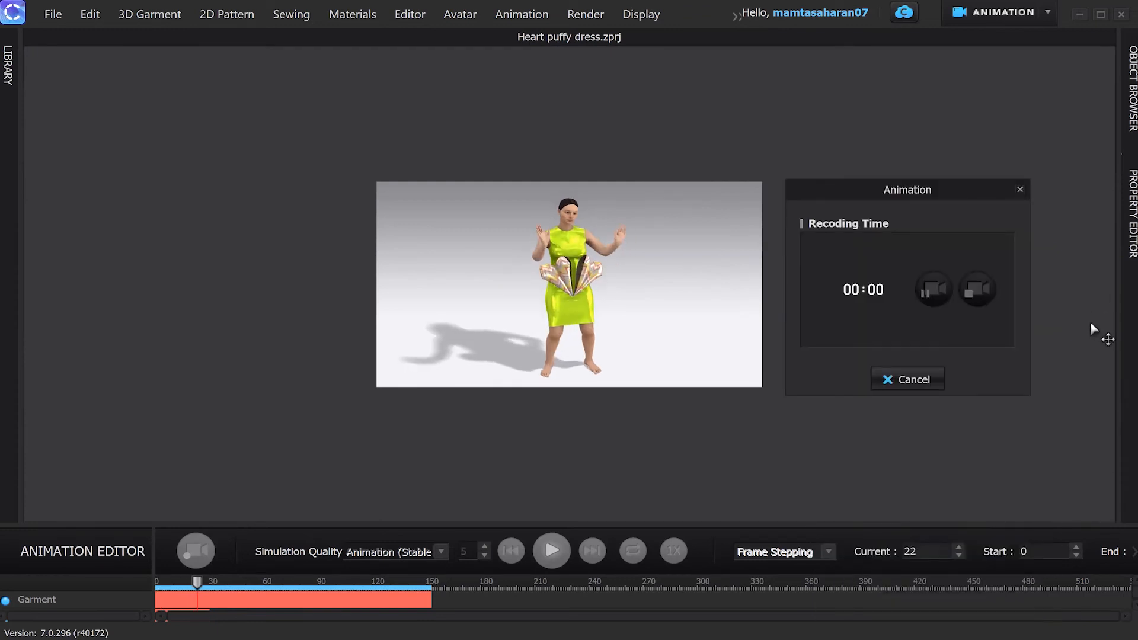
pyautogui.click(932, 290)
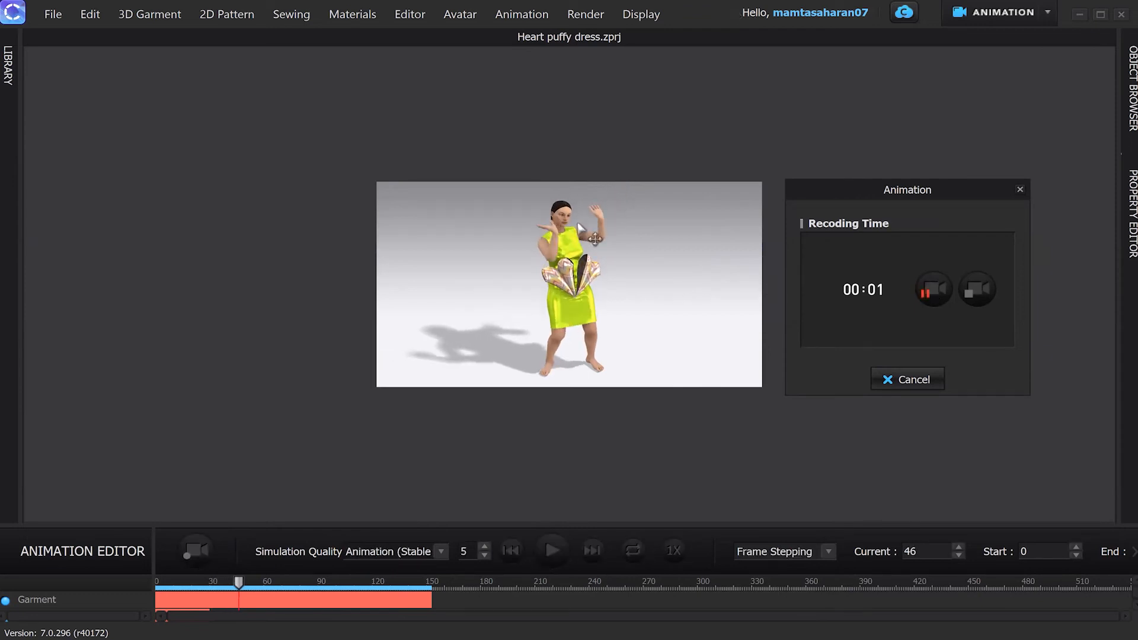
pyautogui.moveTo(586, 253); pyautogui.dragTo(584, 275, button='middle')
pyautogui.scroll(5, 582, 253)
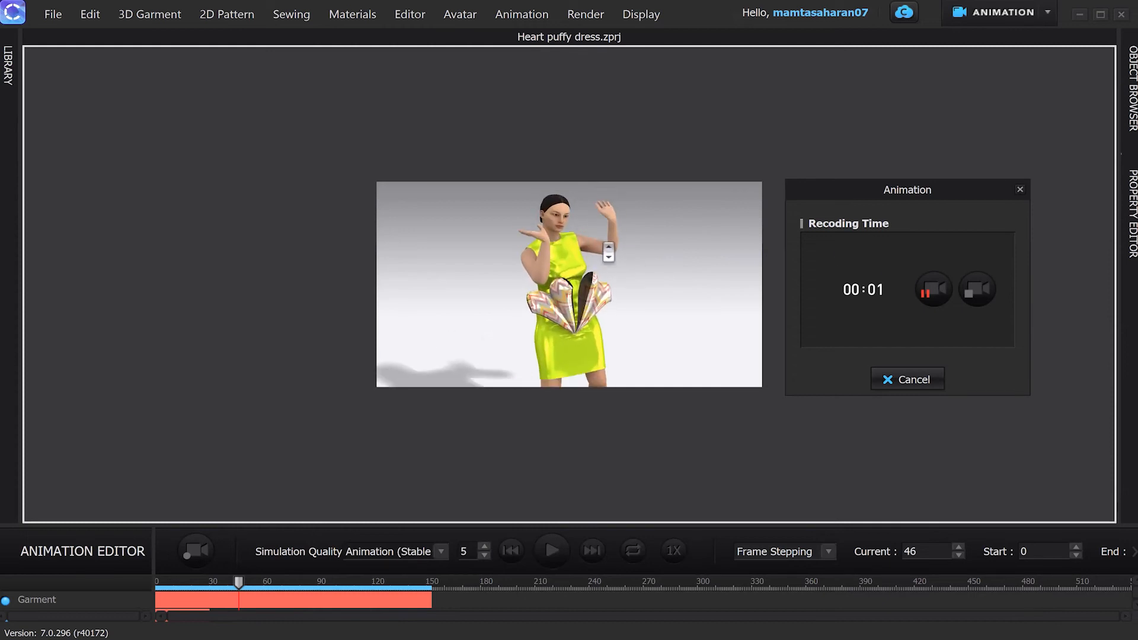
pyautogui.click(932, 290)
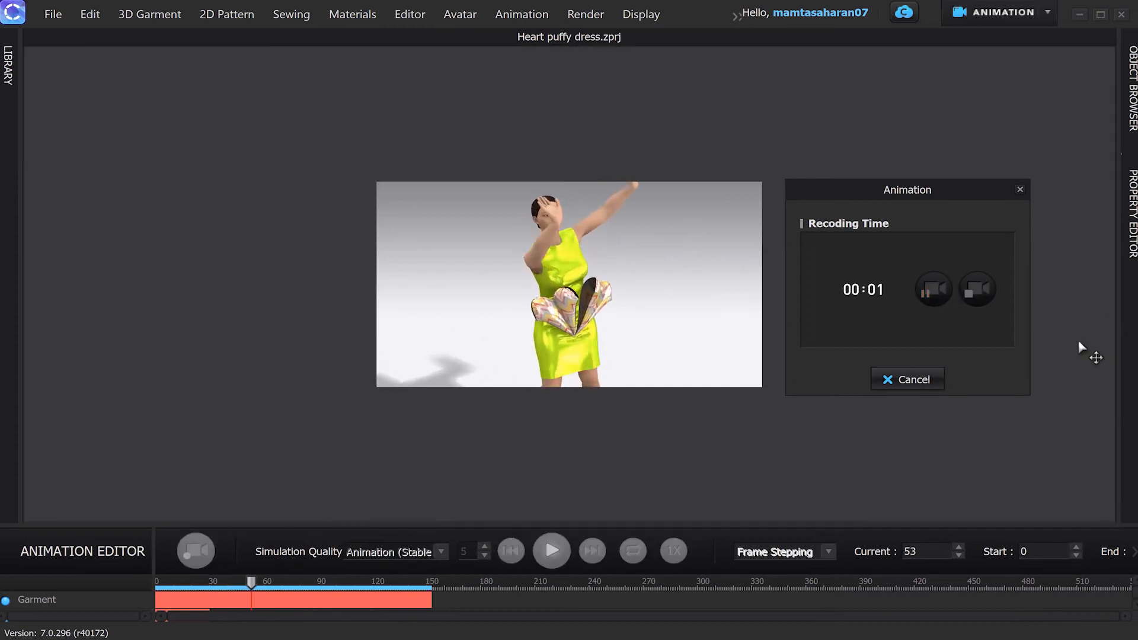
pyautogui.click(933, 293)
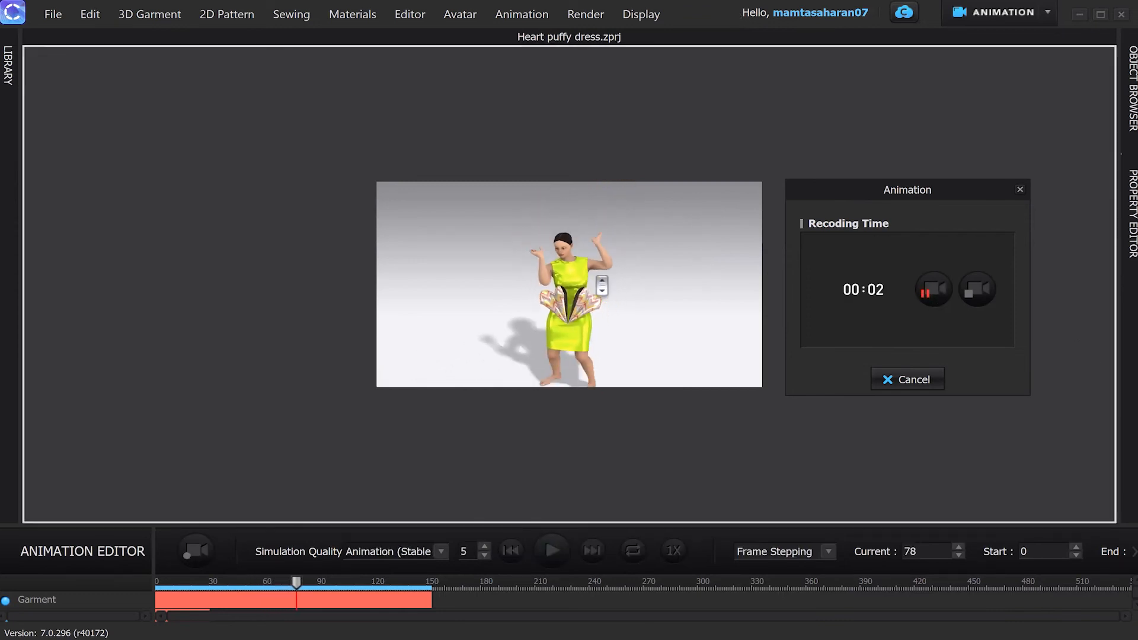
pyautogui.click(926, 292)
pyautogui.click(926, 293)
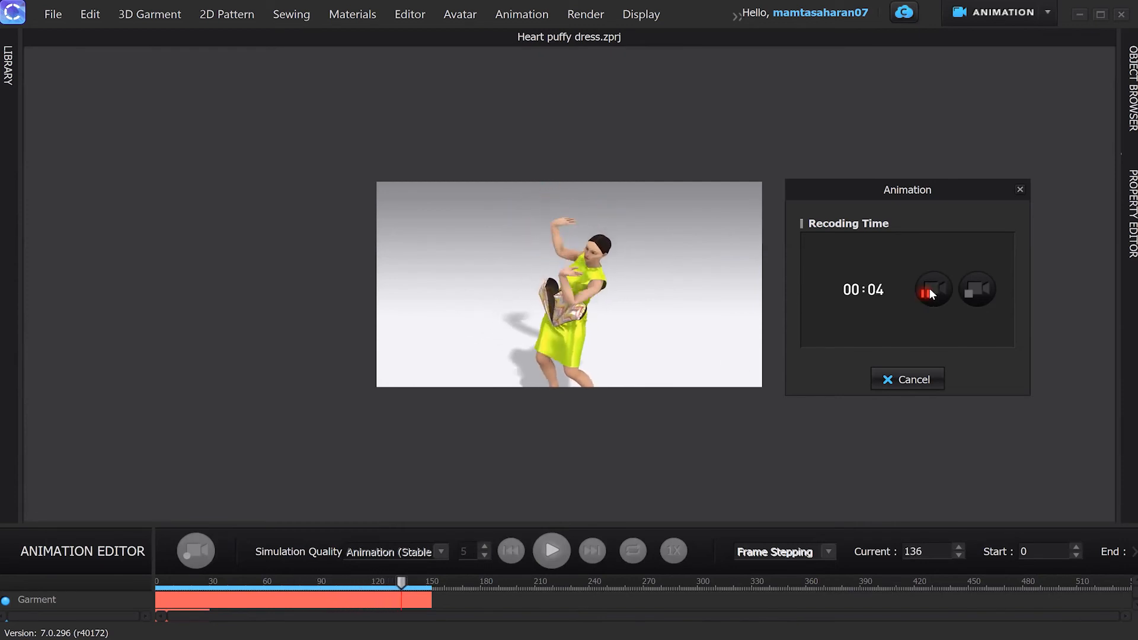
pyautogui.click(975, 296)
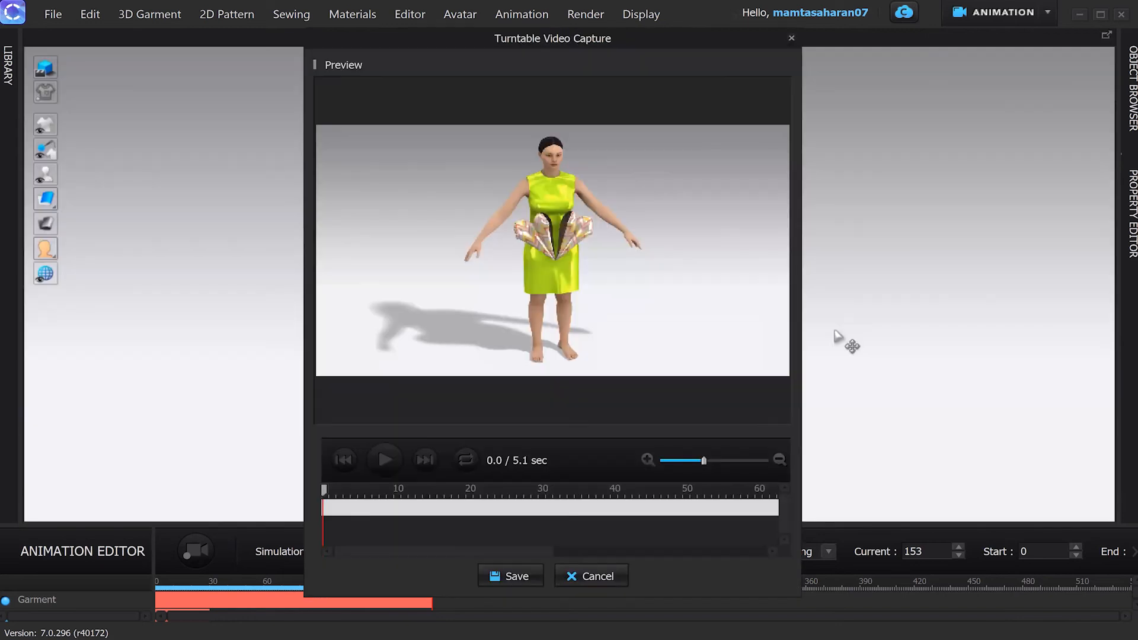
# Step: Scrub the captured video preview to 1.8 sec, back to 0.3 sec, then to the start
pyautogui.moveTo(326, 496); pyautogui.dragTo(735, 524)
pyautogui.moveTo(653, 495); pyautogui.dragTo(409, 491)
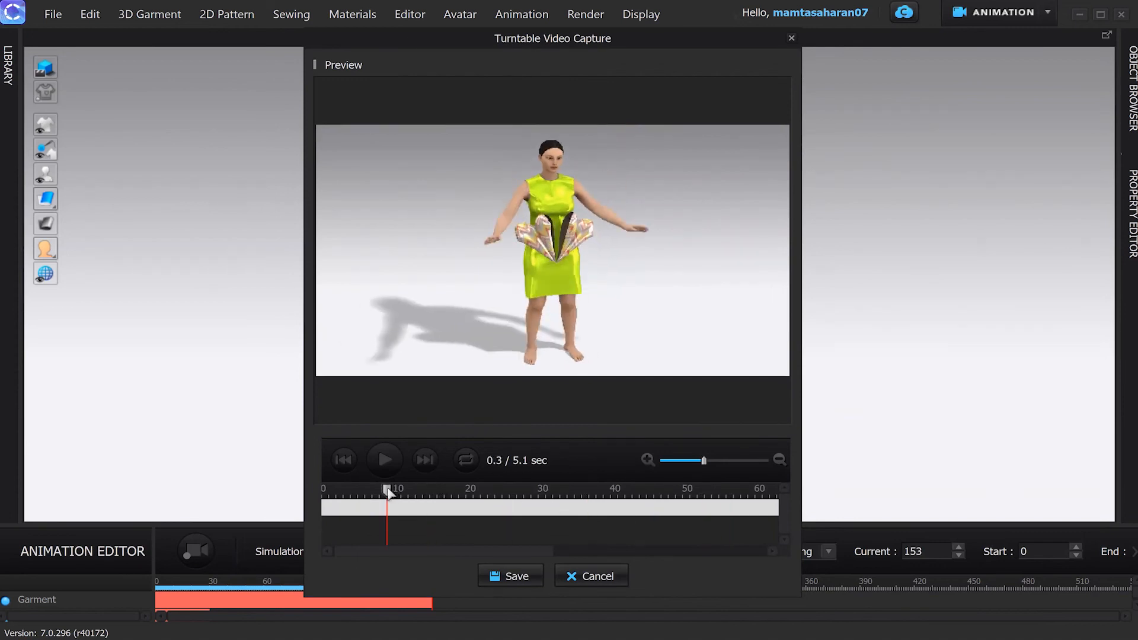
pyautogui.click(326, 492)
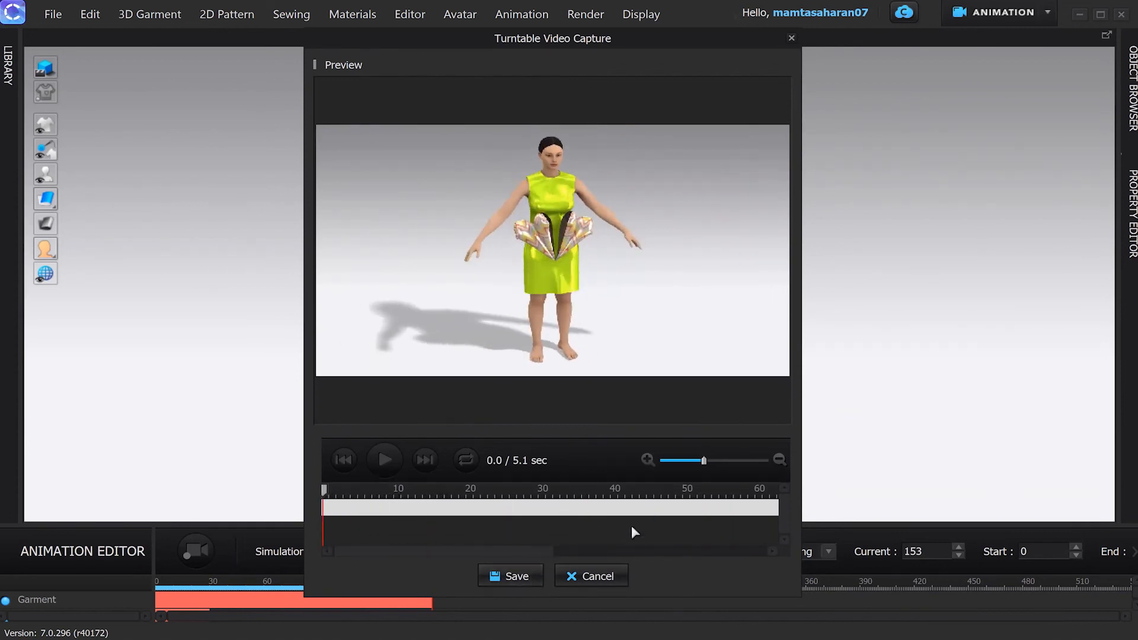
# Step: Save the capture as MP4 'Hiphop dance Animation' in the Desktop Animation folder
pyautogui.click(519, 578)
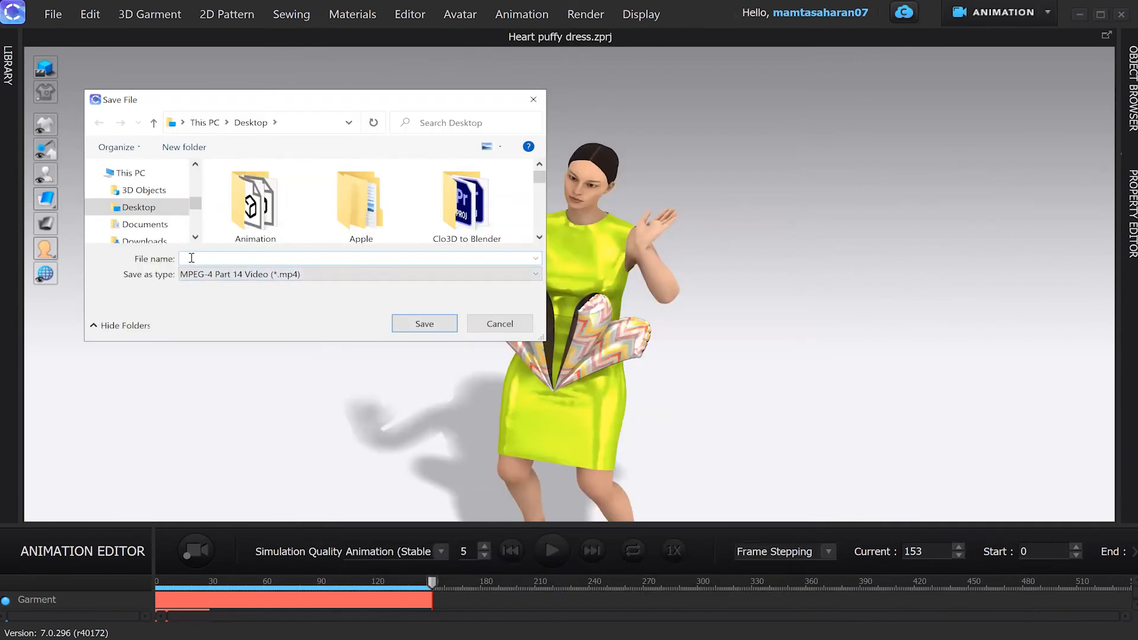
pyautogui.write('Hiphop dance Animation')
pyautogui.doubleClick(255, 205)
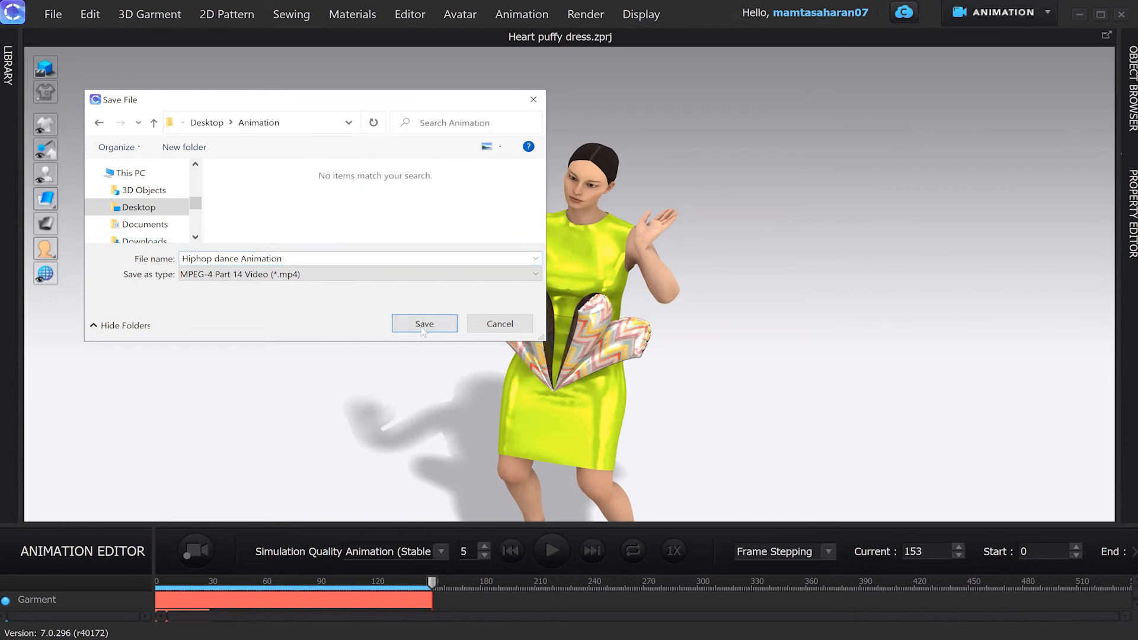
pyautogui.press('Return')
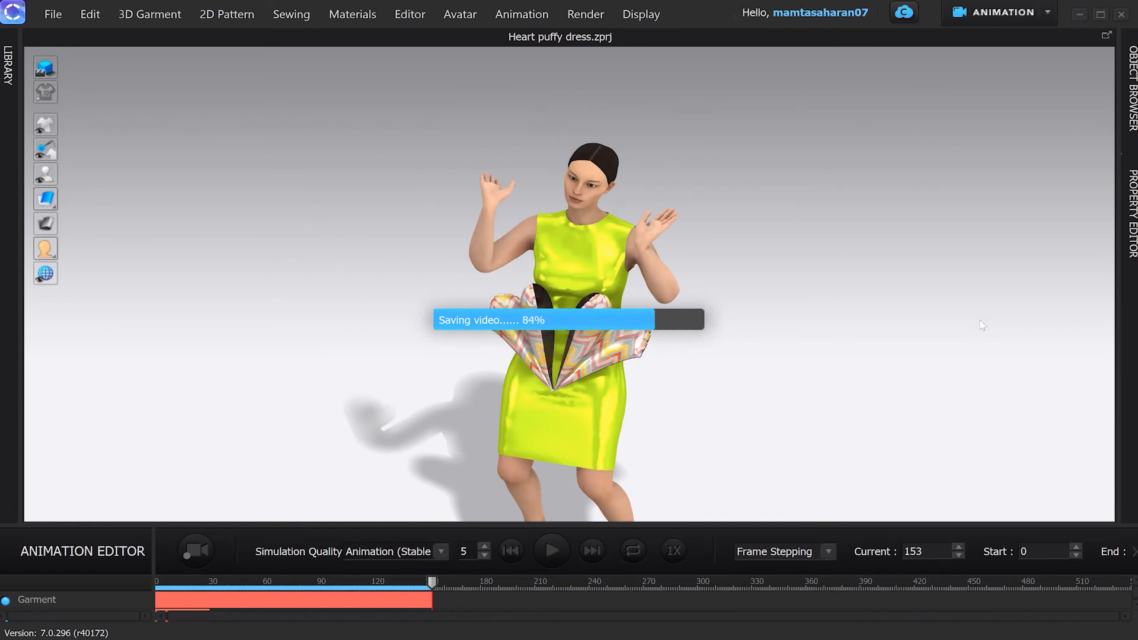
pyautogui.moveTo(283, 578); pyautogui.dragTo(211, 585)
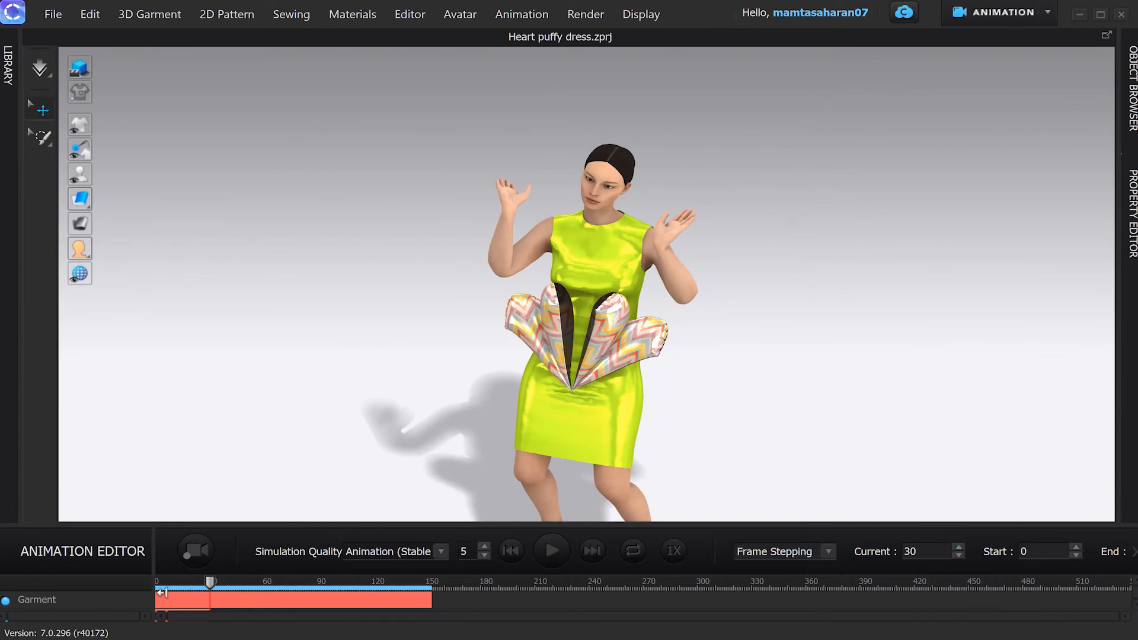
# Step: Move the Garment clip start to frame 30 and record a new 4.1-second animation capture
pyautogui.moveTo(162, 593); pyautogui.dragTo(216, 595)
pyautogui.click(52, 17)
pyautogui.moveTo(99, 182)
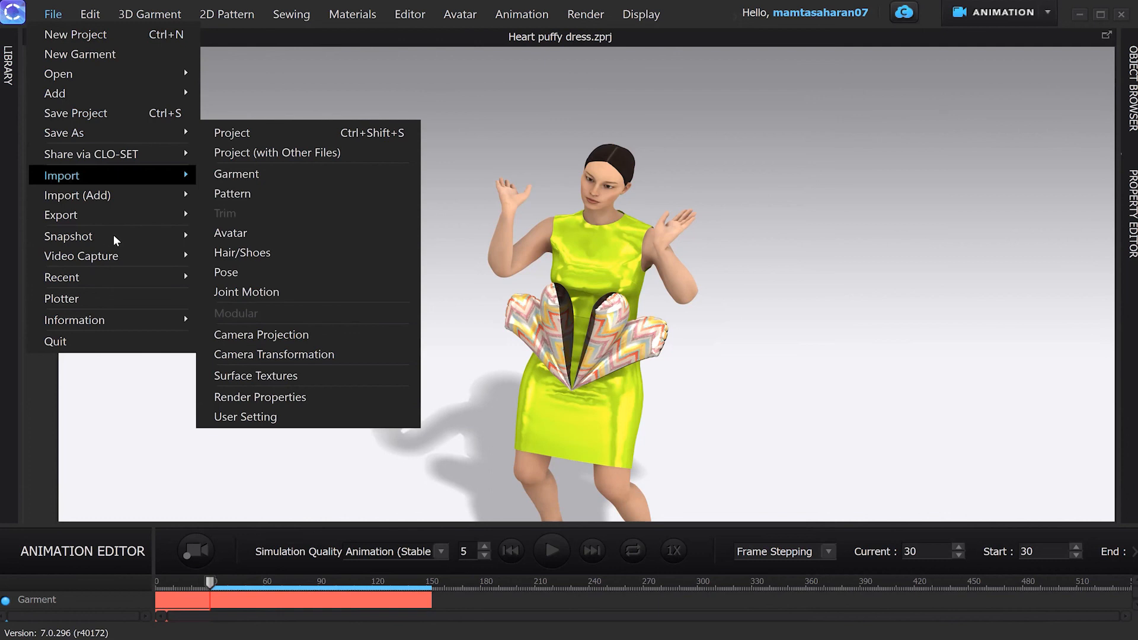
pyautogui.moveTo(125, 260)
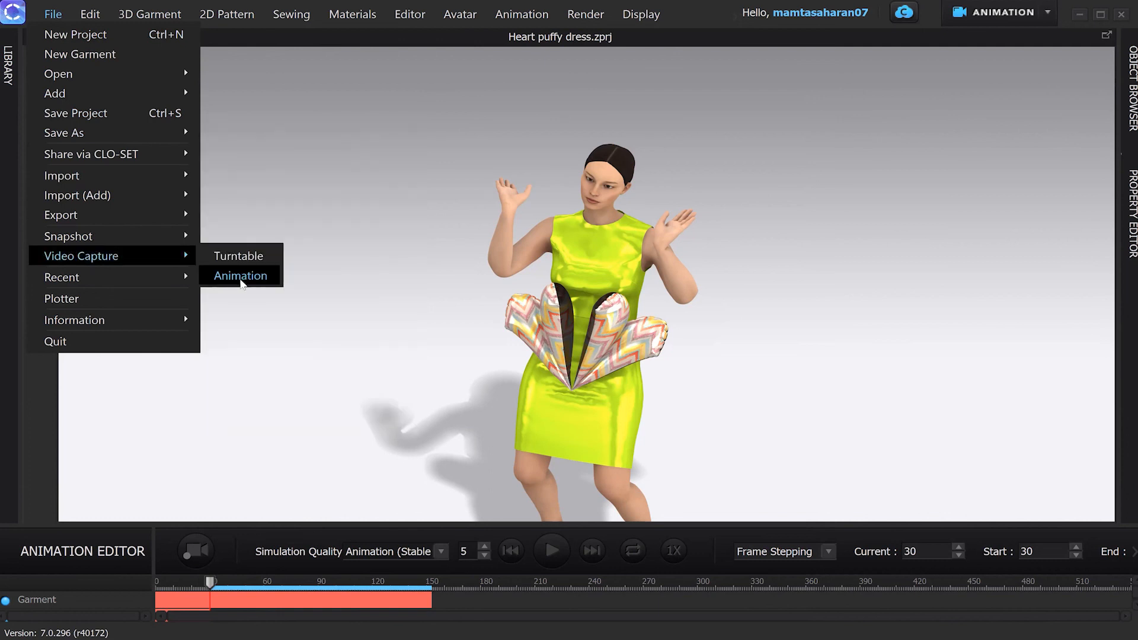
pyautogui.click(240, 277)
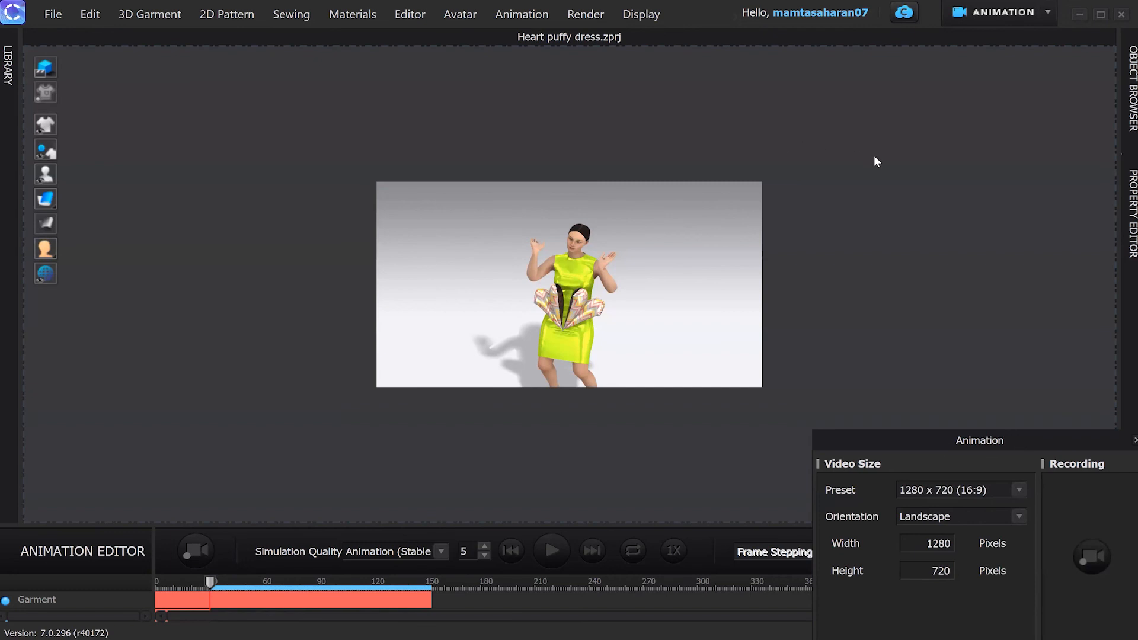
pyautogui.moveTo(943, 441); pyautogui.dragTo(874, 155)
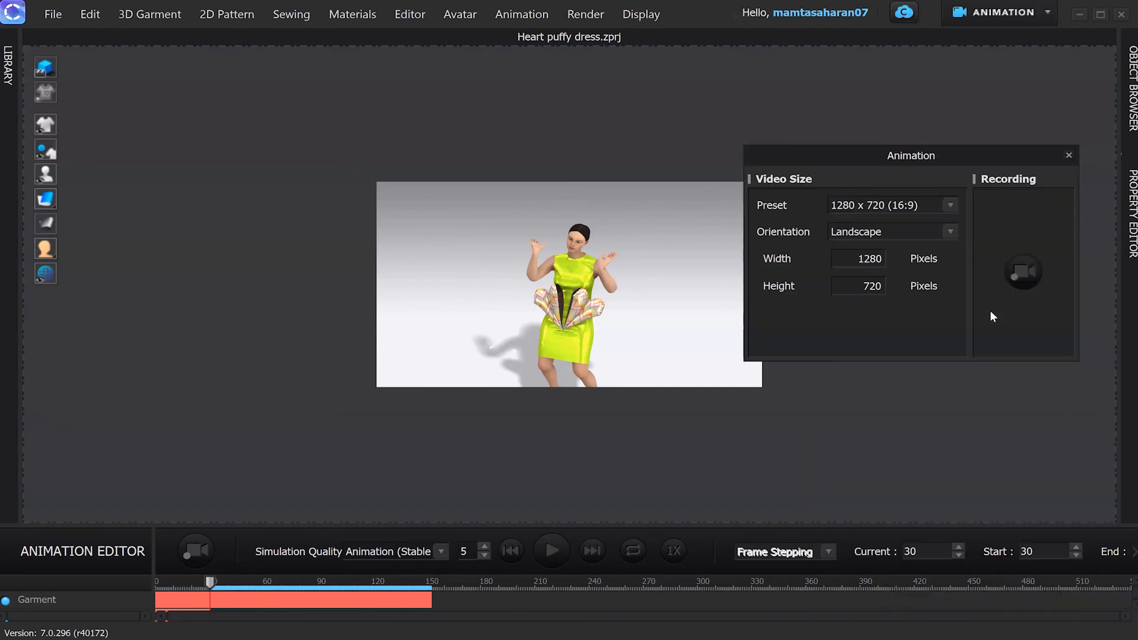
pyautogui.click(1023, 274)
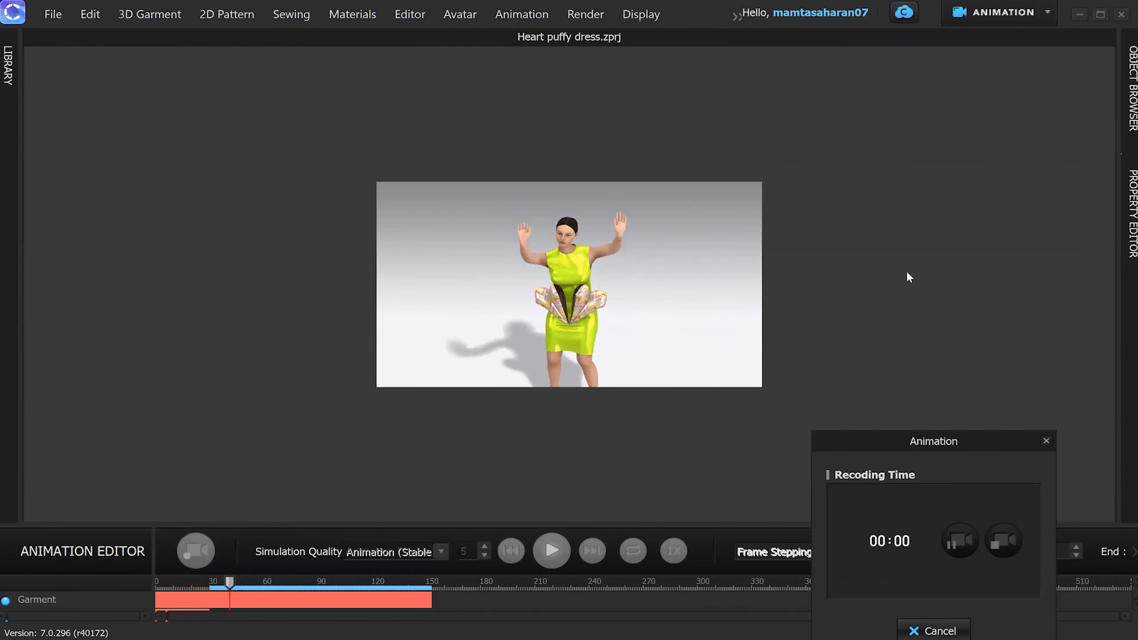
pyautogui.moveTo(863, 442); pyautogui.dragTo(826, 259)
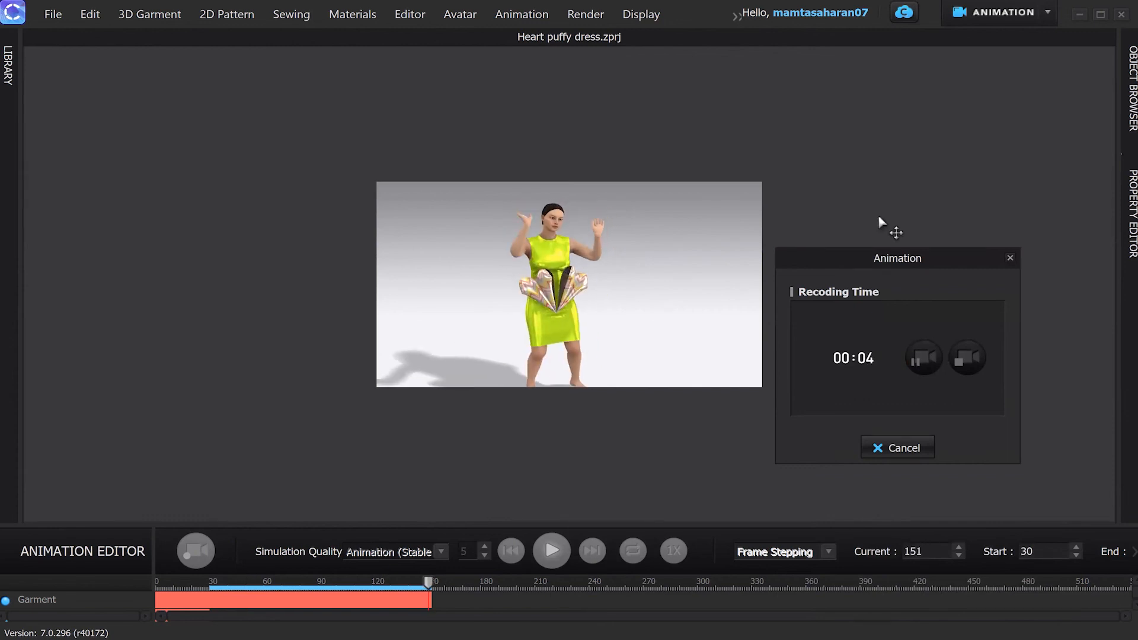
pyautogui.click(962, 357)
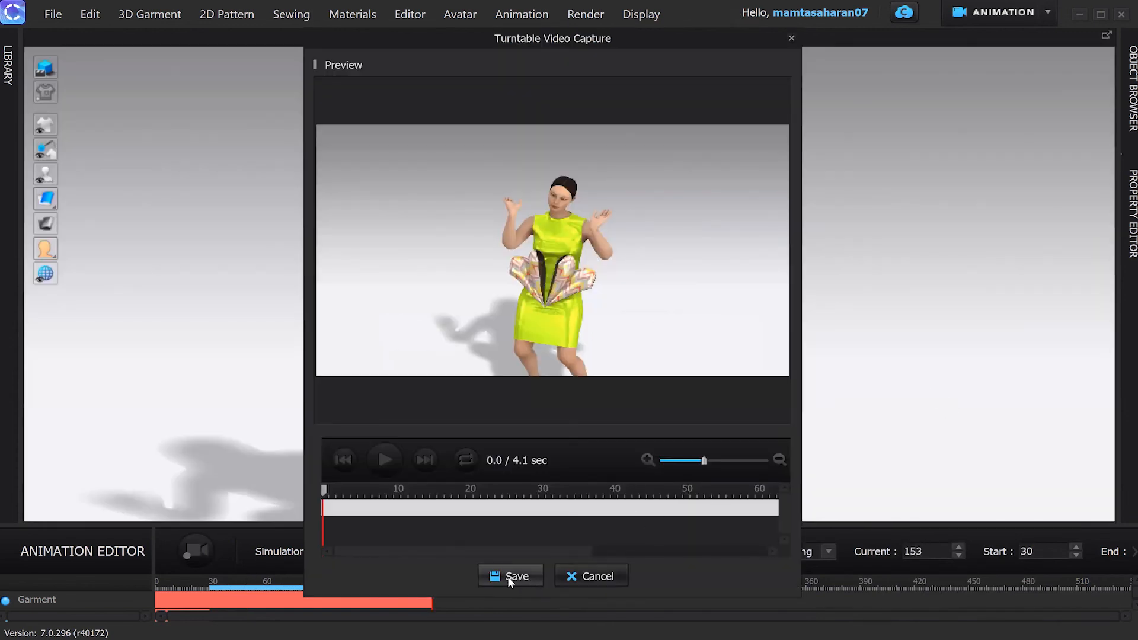
# Step: Save the new capture as MP4 'Hiphopdance 2' in the Desktop Animation folder
pyautogui.moveTo(324, 491); pyautogui.dragTo(712, 504)
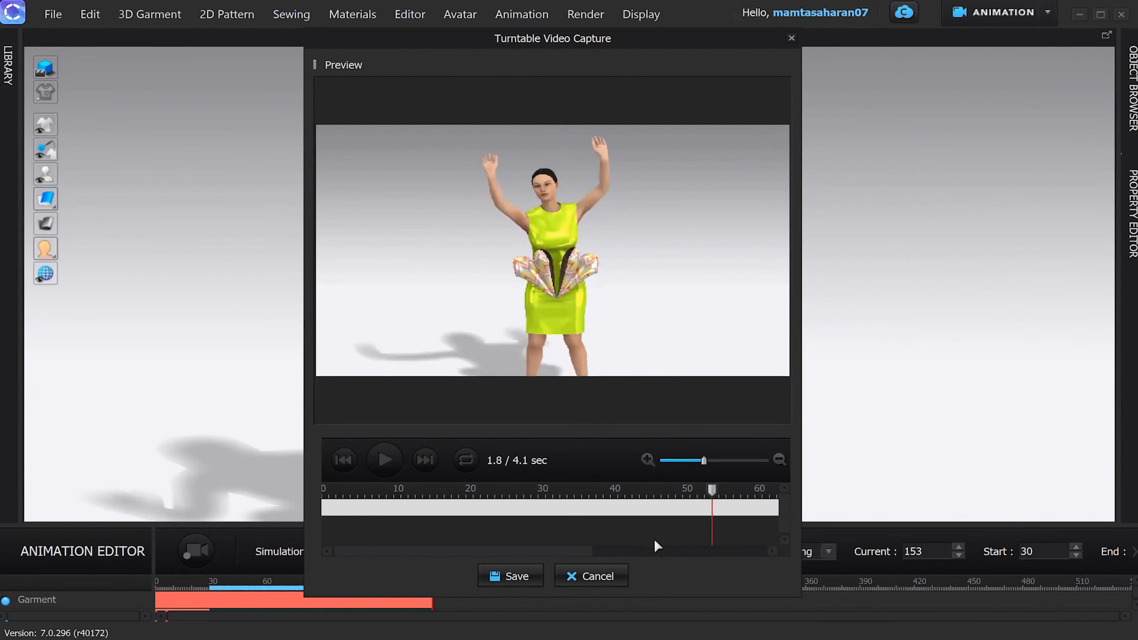
pyautogui.click(505, 576)
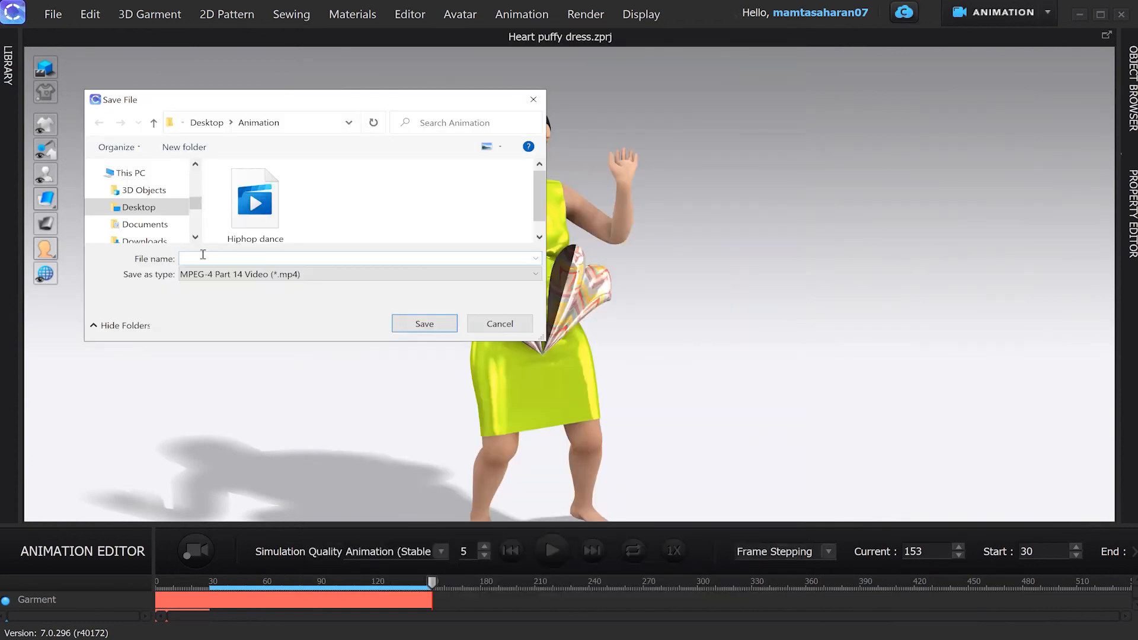
pyautogui.write('Hiphopdance 2')
pyautogui.click(416, 328)
pyautogui.click(396, 328)
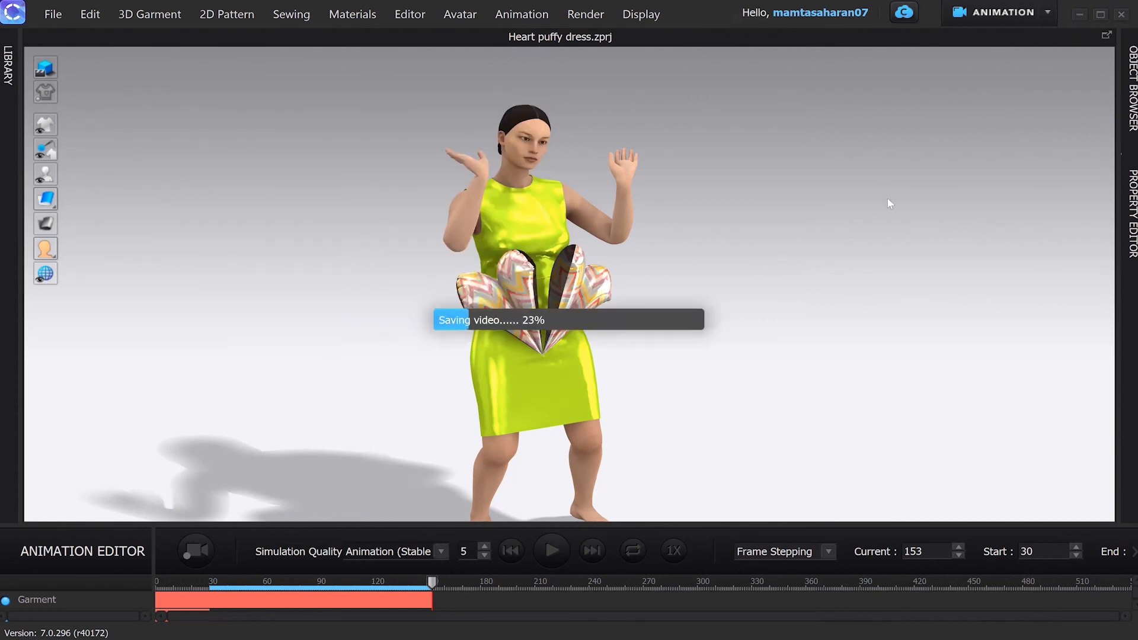